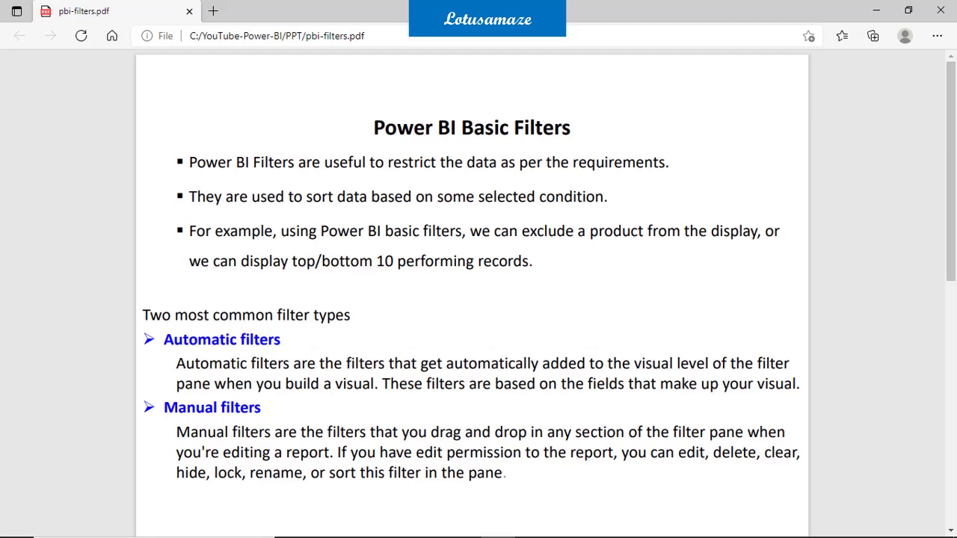
key(Page_Down)
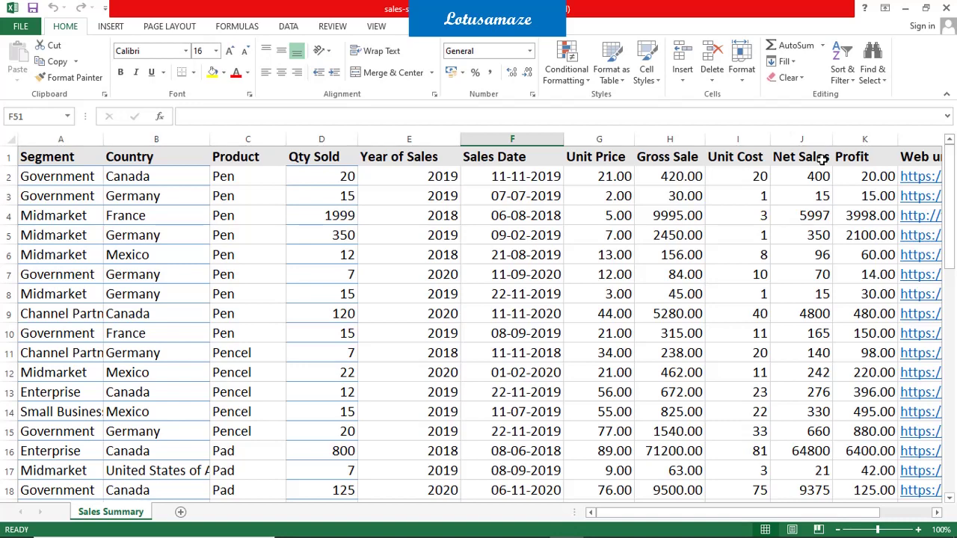
click(144, 180)
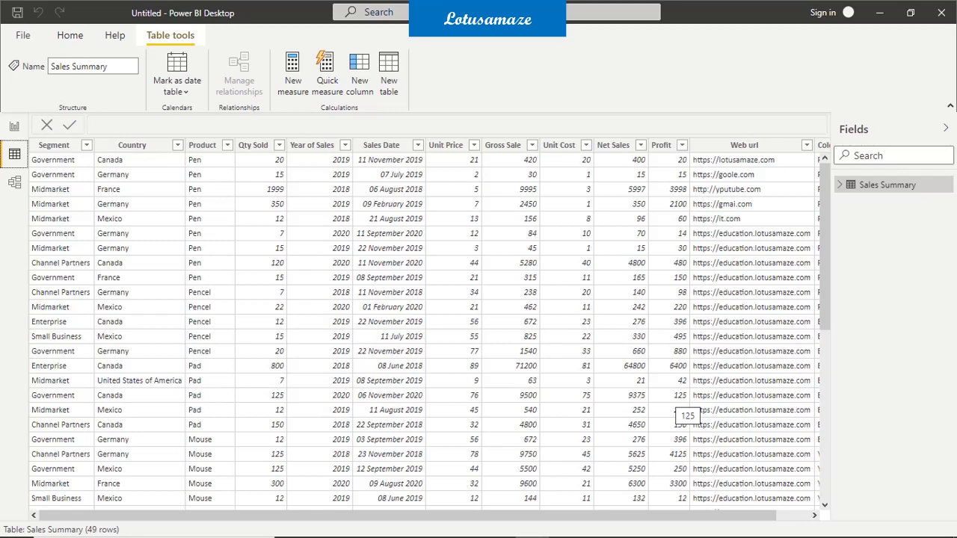
Place a pie chart near the middle of the blank report page and enlarge it.
click(15, 128)
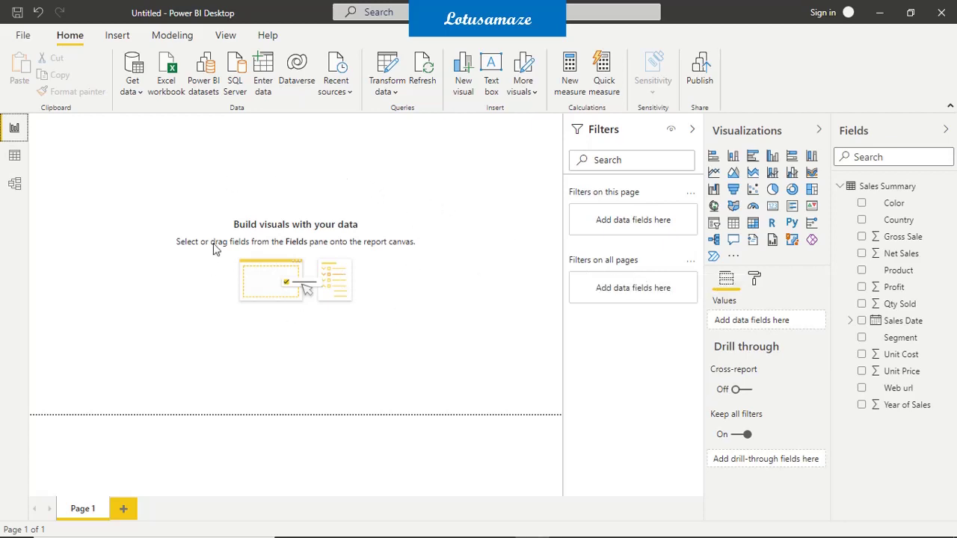
click(772, 192)
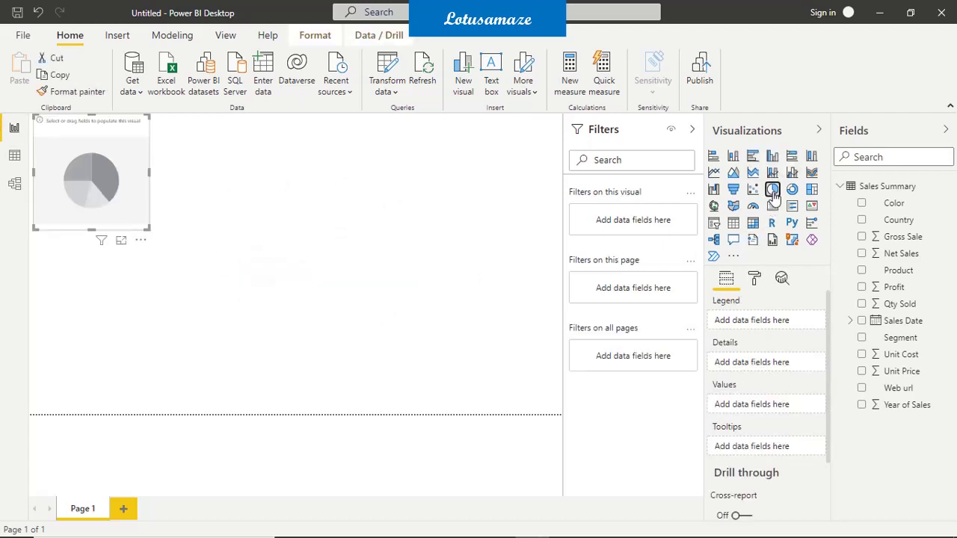
drag(110, 185, 287, 252)
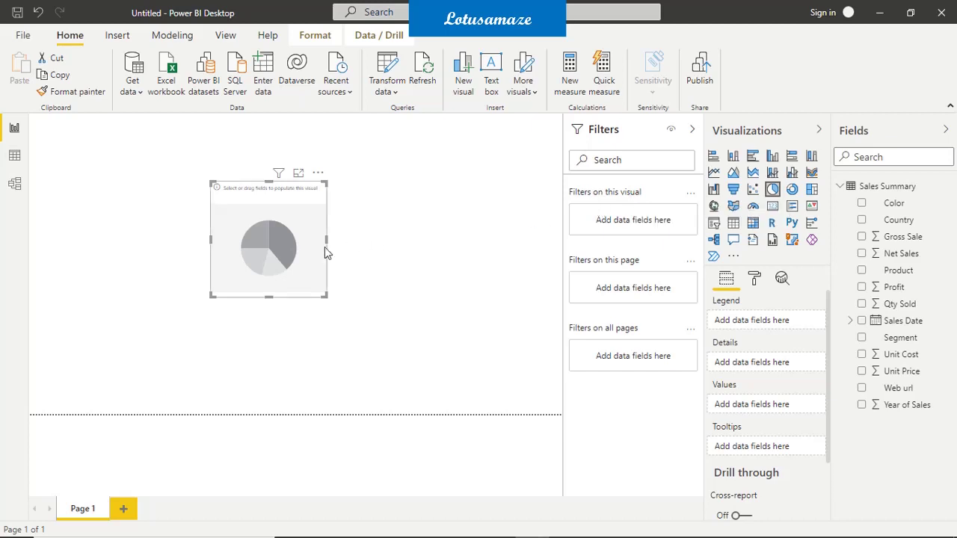
click(461, 273)
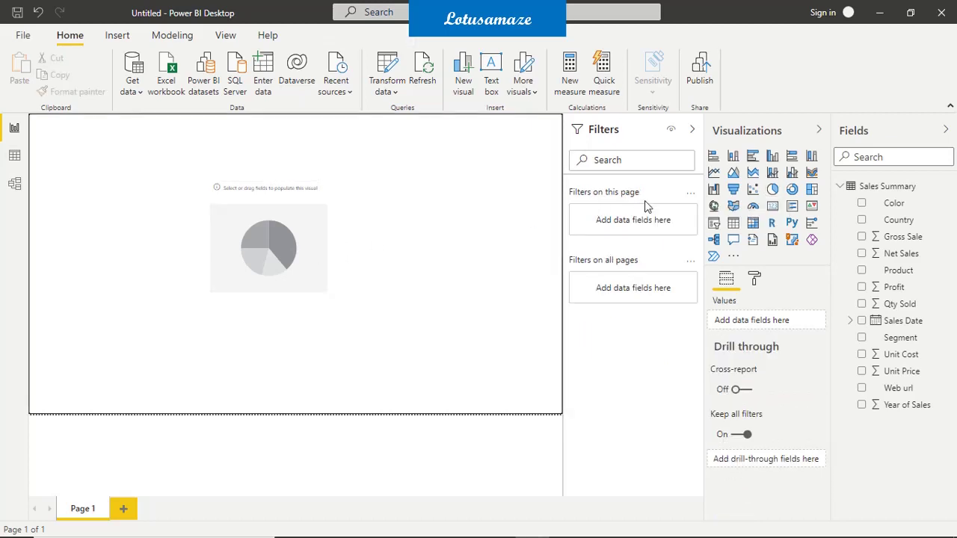
click(298, 266)
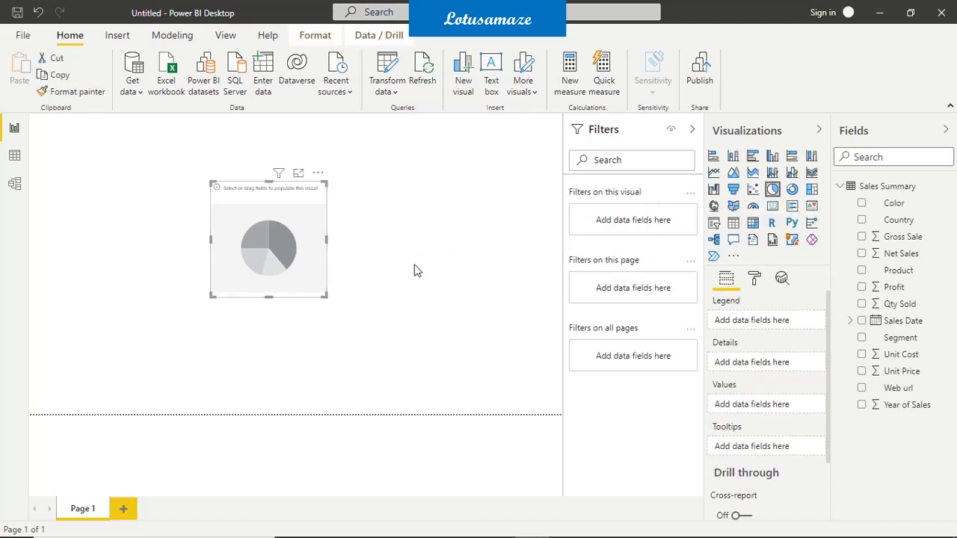
drag(324, 295, 399, 374)
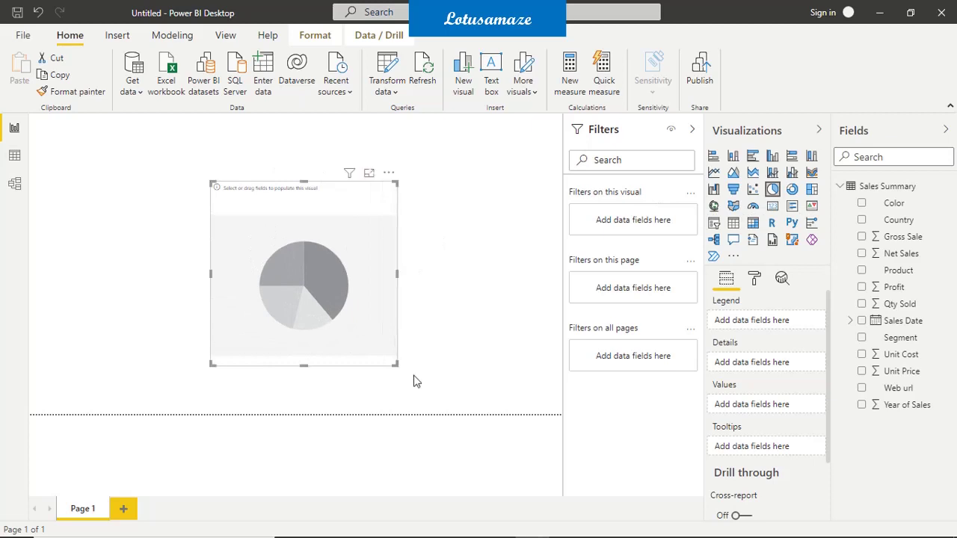
Assign Country to the pie chart's legend, Product to its details and Qty Sold to its values.
drag(914, 227, 777, 321)
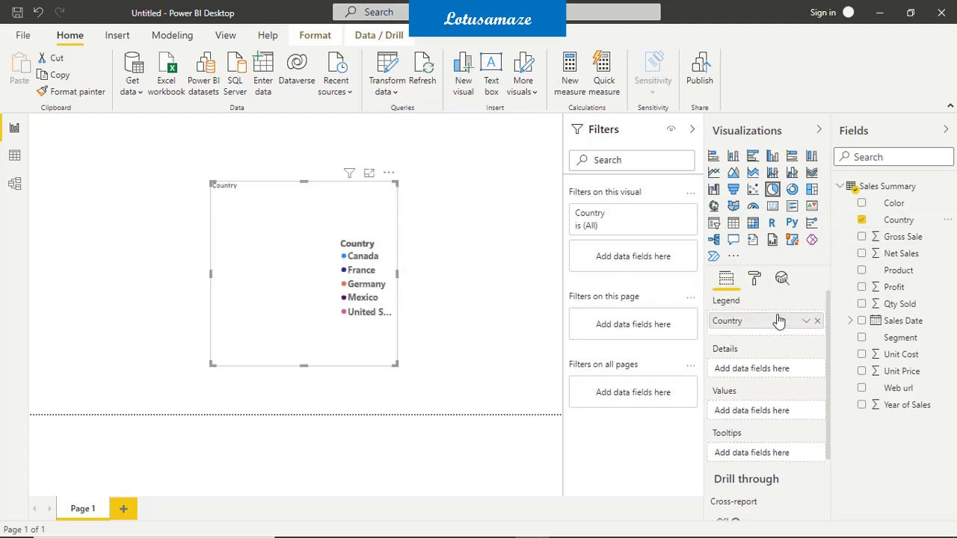
drag(899, 271, 791, 373)
drag(910, 307, 790, 413)
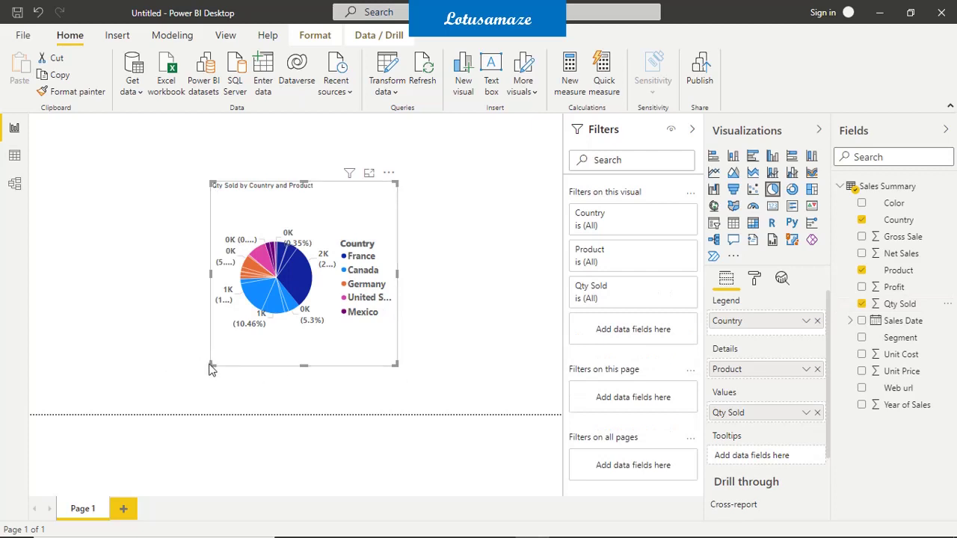
Reposition the pie chart toward the page's upper left and enlarge it to fill most of the page.
drag(210, 366, 112, 383)
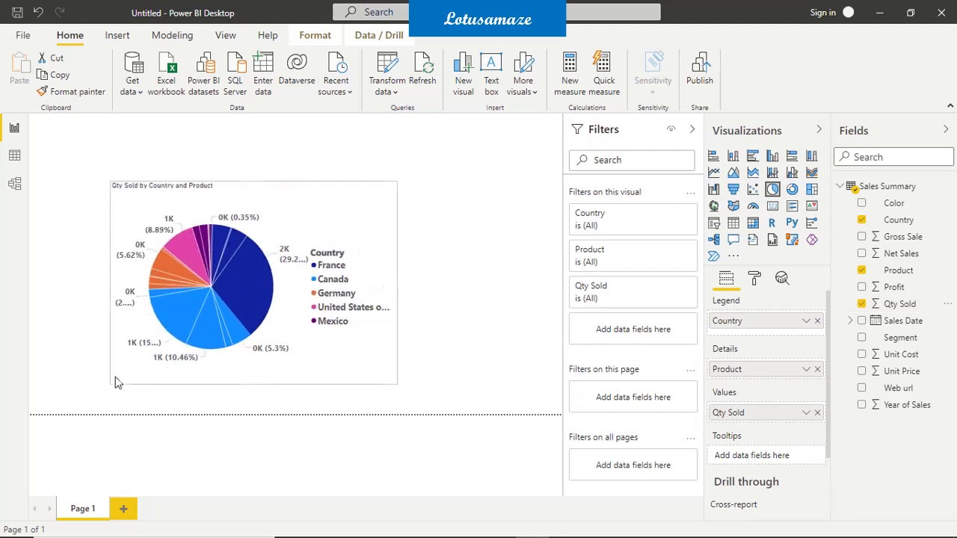
click(274, 185)
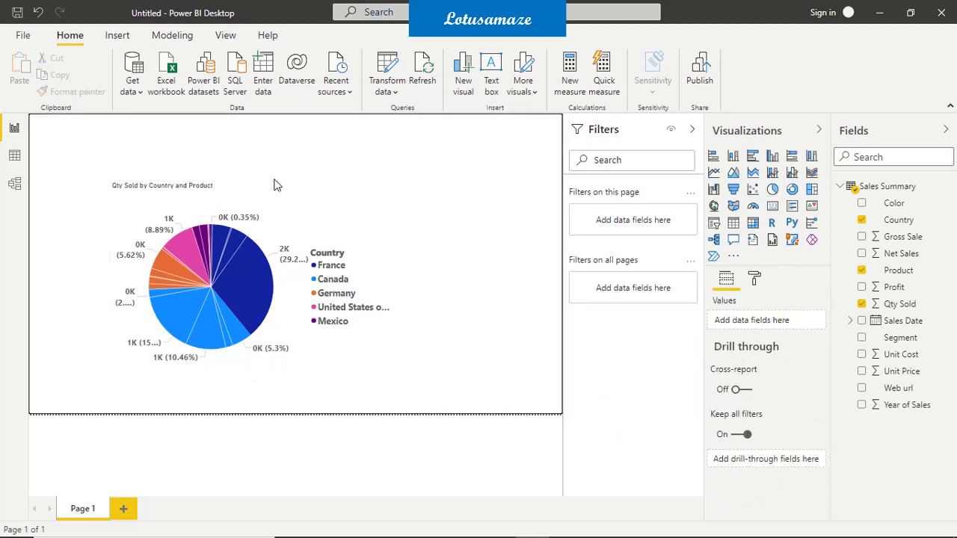
click(216, 193)
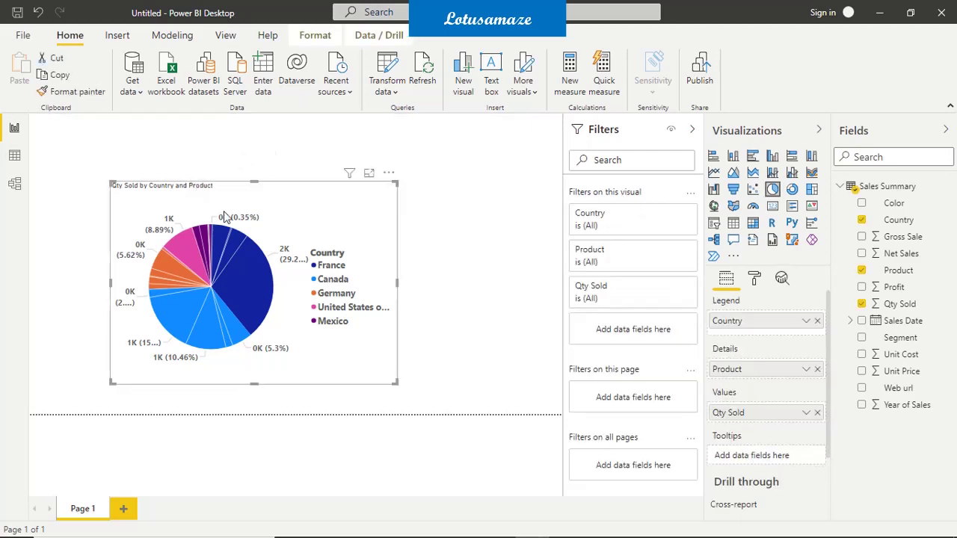
drag(237, 188, 205, 147)
drag(363, 339, 486, 409)
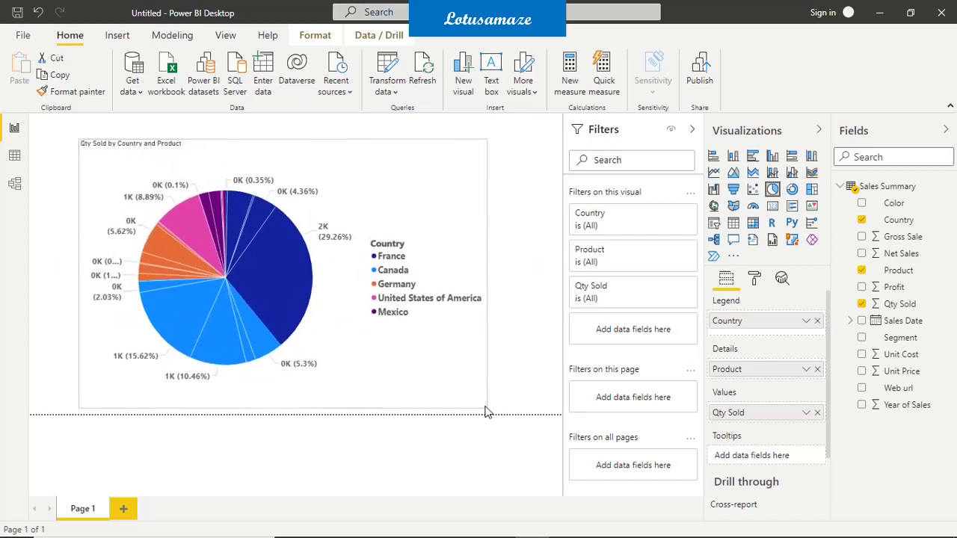
Set the pie chart's detail label style to All detail labels and return to its field settings.
click(756, 279)
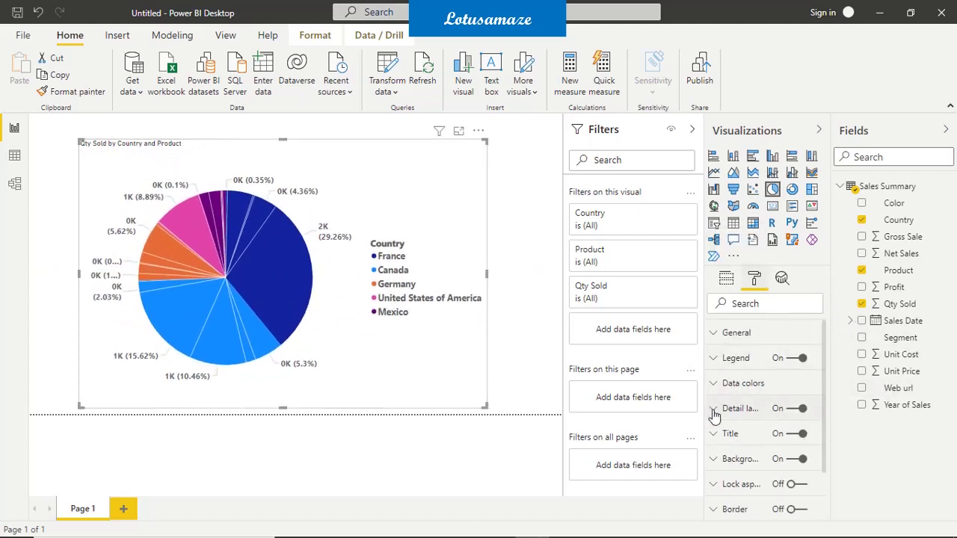
click(715, 407)
click(738, 452)
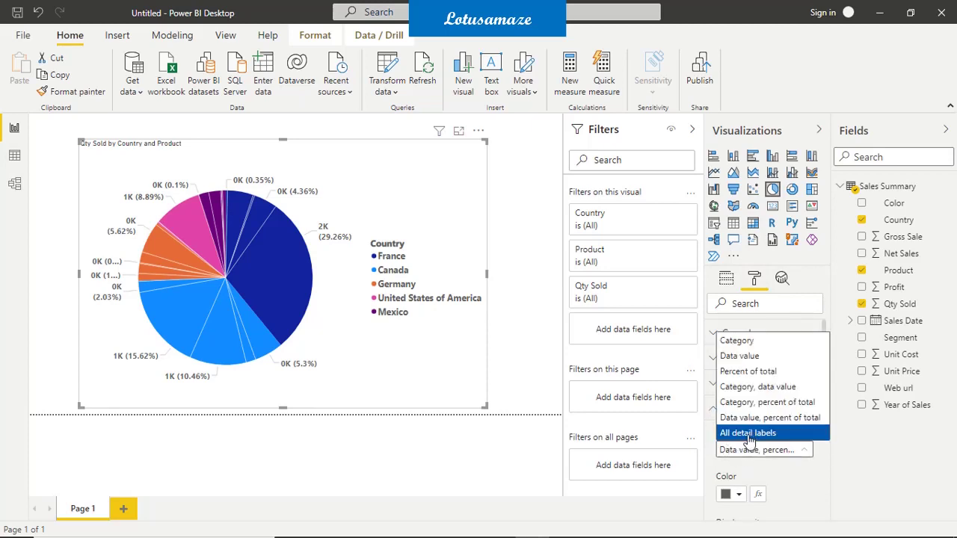
click(748, 432)
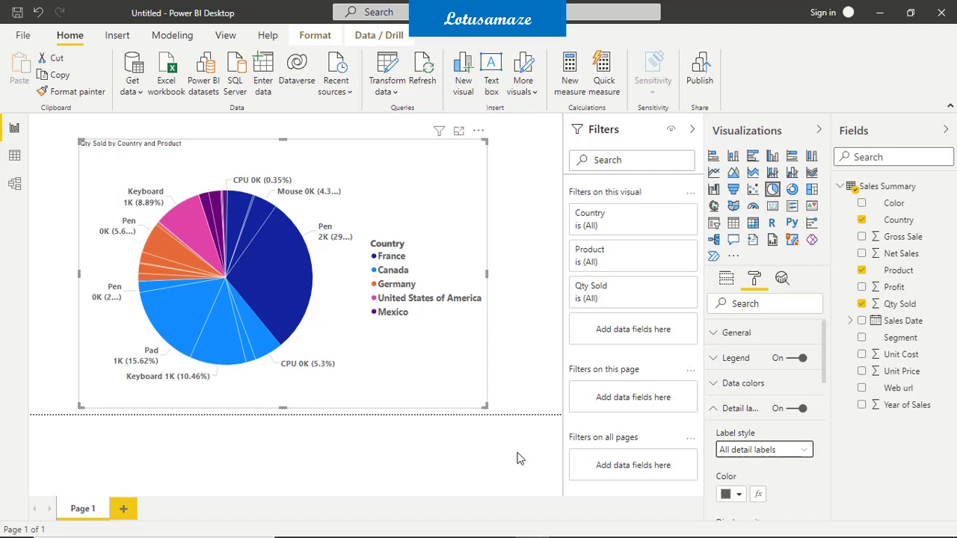
click(727, 281)
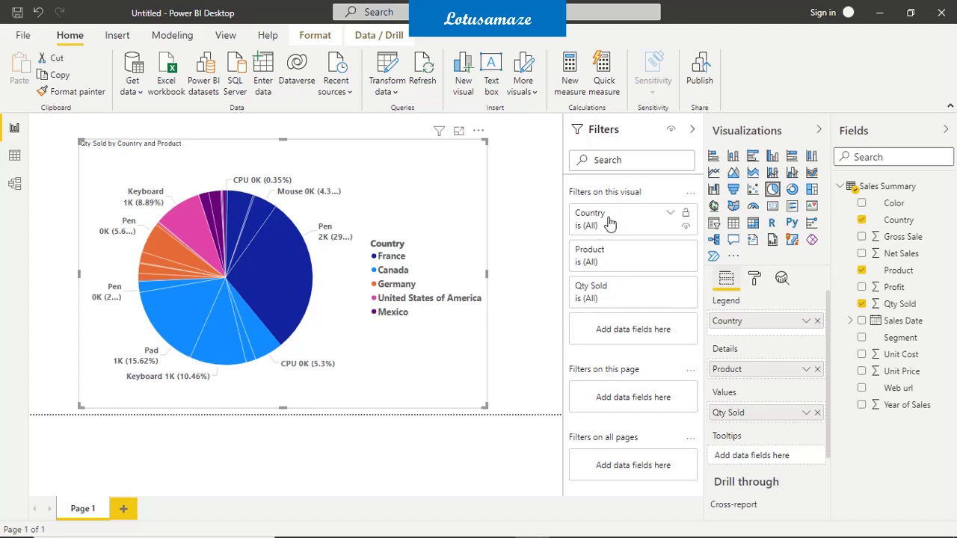
Filter the pie chart's Country field with basic filtering, trying Canada, Canada with France, and finally France with Germany.
click(670, 213)
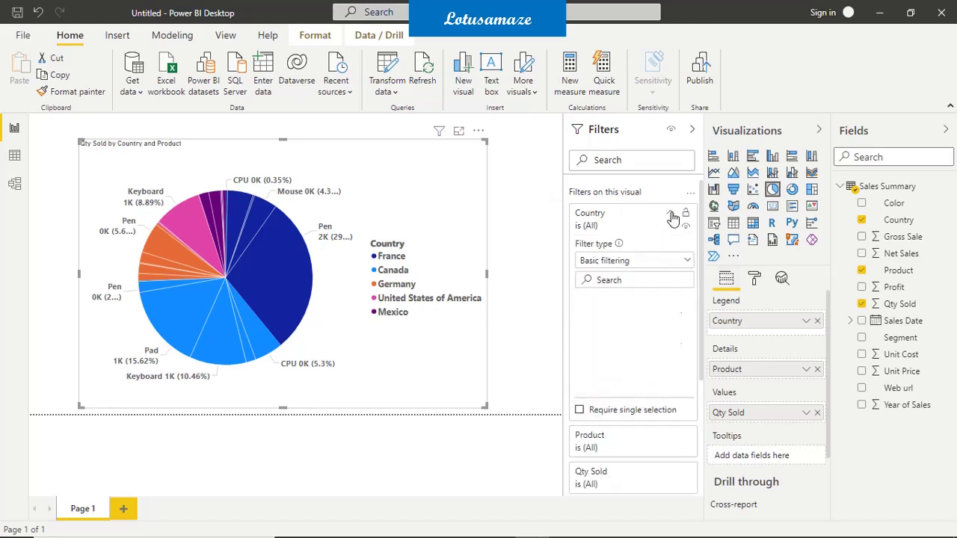
click(634, 263)
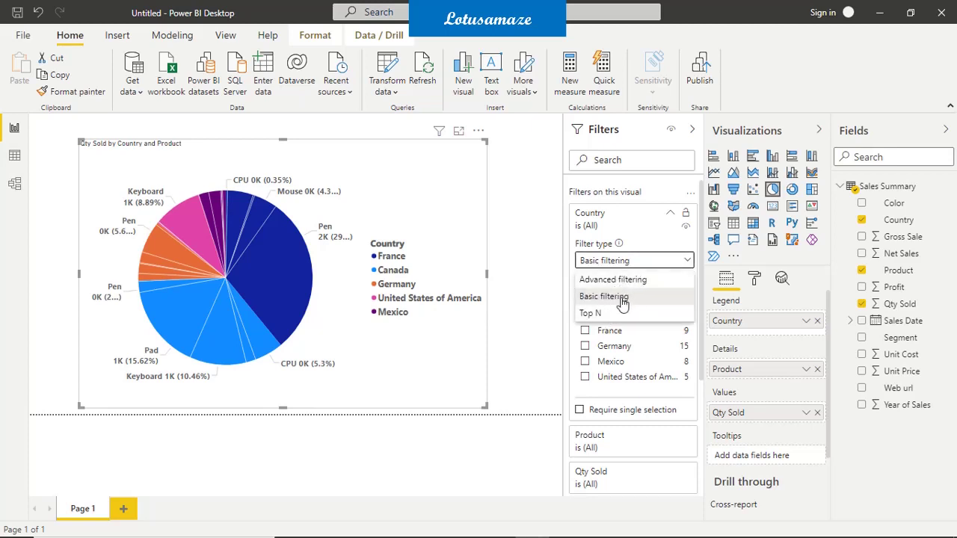
click(622, 297)
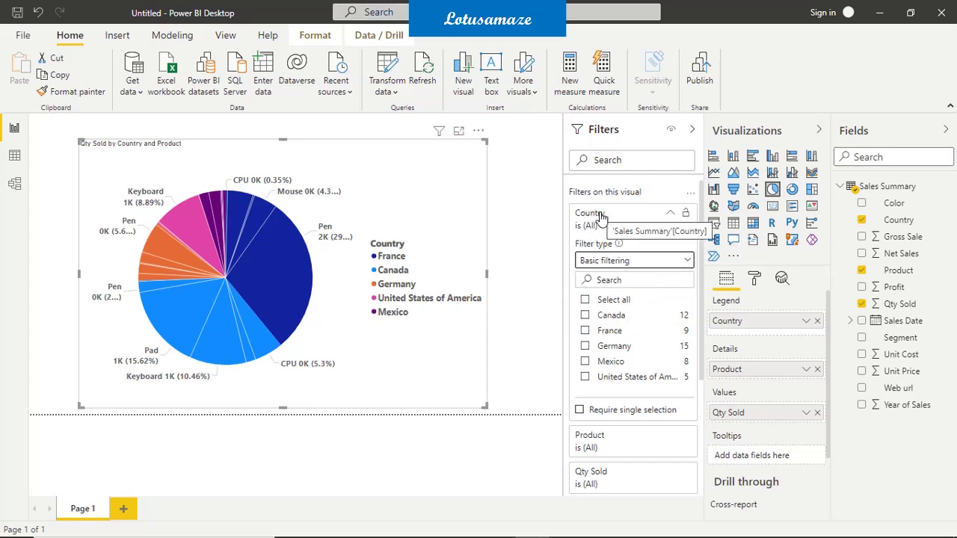
click(586, 317)
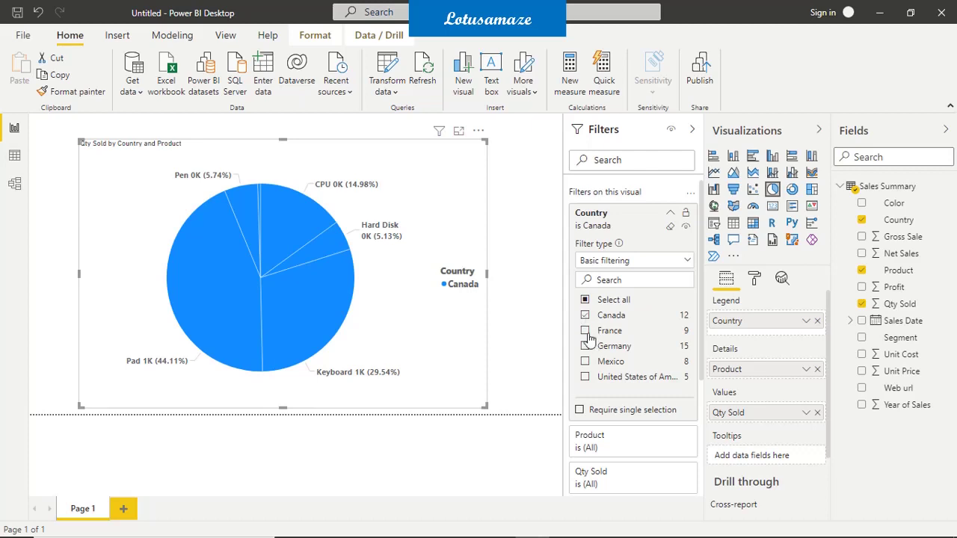
click(586, 331)
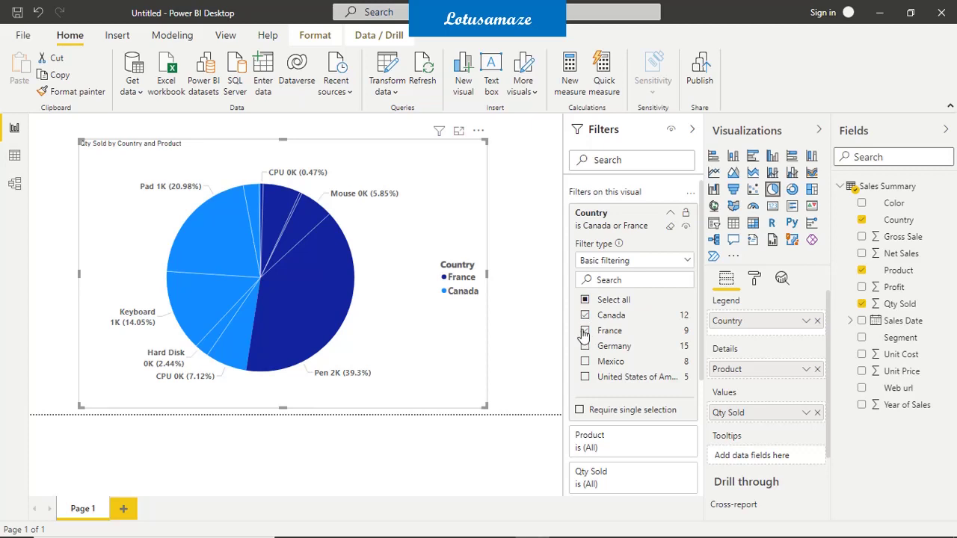
click(584, 316)
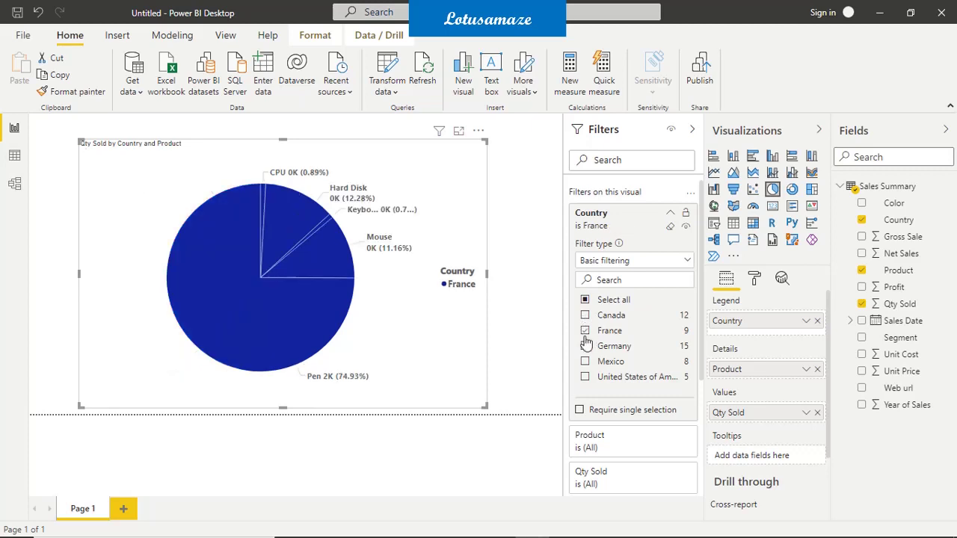
click(584, 346)
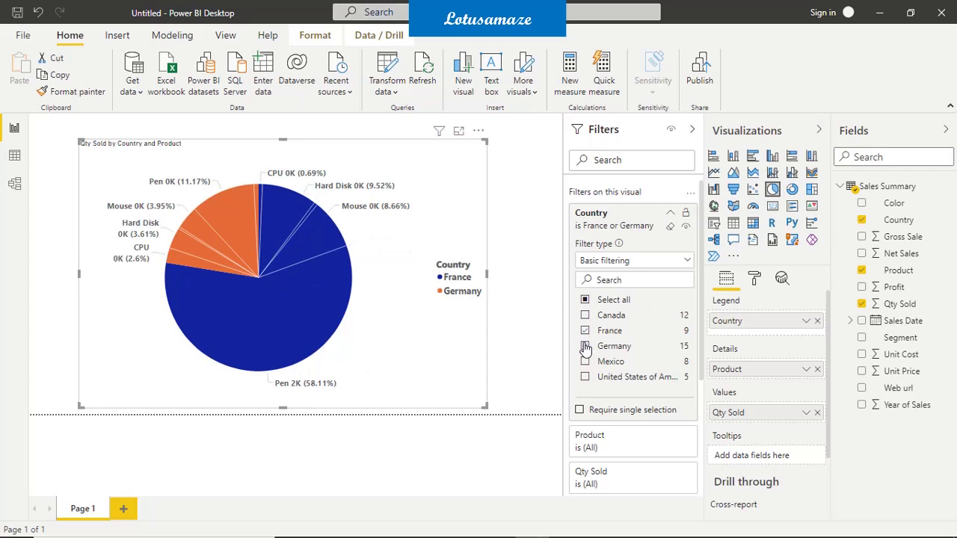
Try advanced filtering on Country with both the France and Germany conditions set to contains, and clear the filter.
click(630, 261)
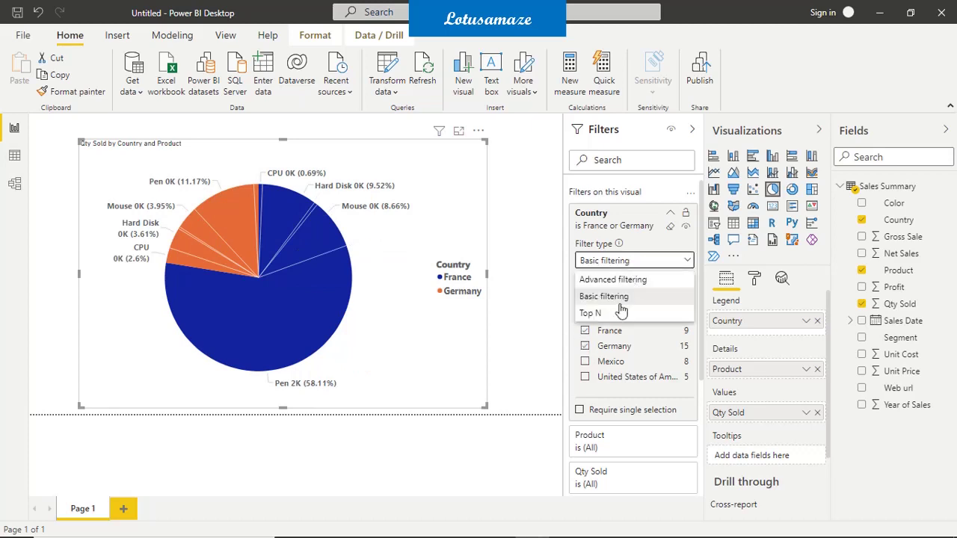
click(612, 280)
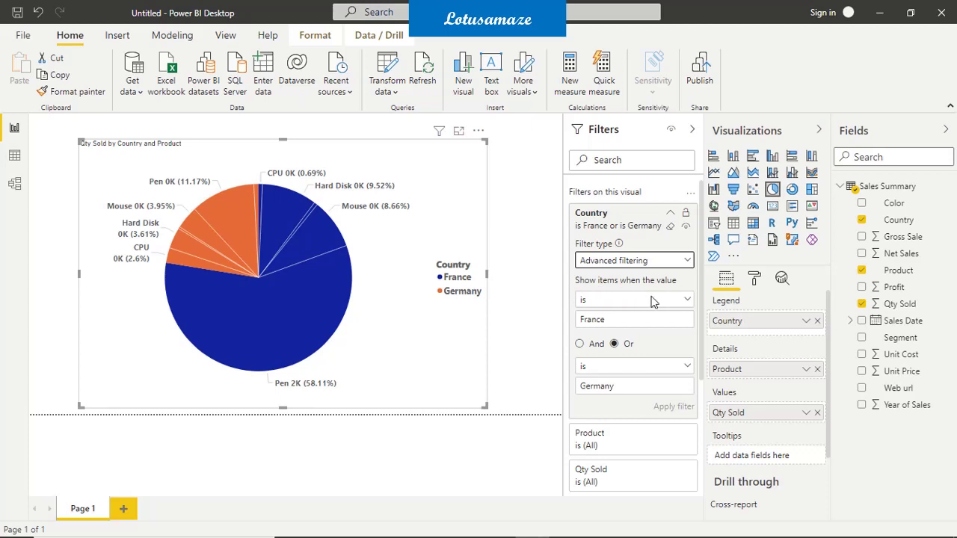
click(682, 301)
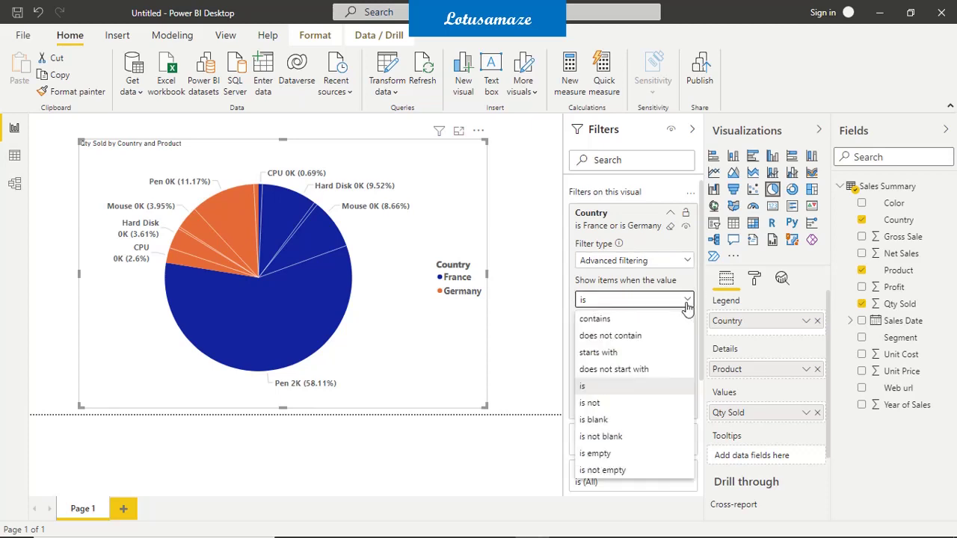
click(600, 321)
click(684, 302)
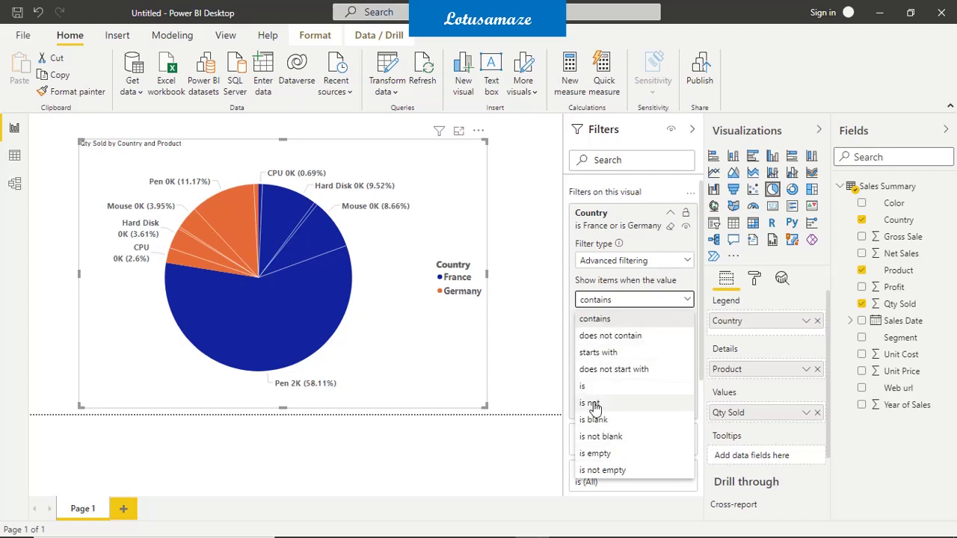
click(609, 324)
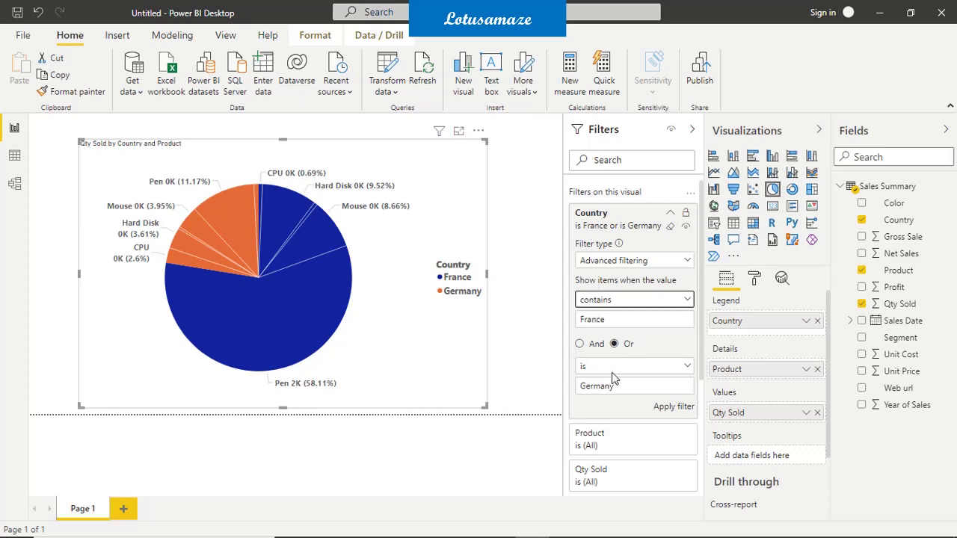
click(684, 368)
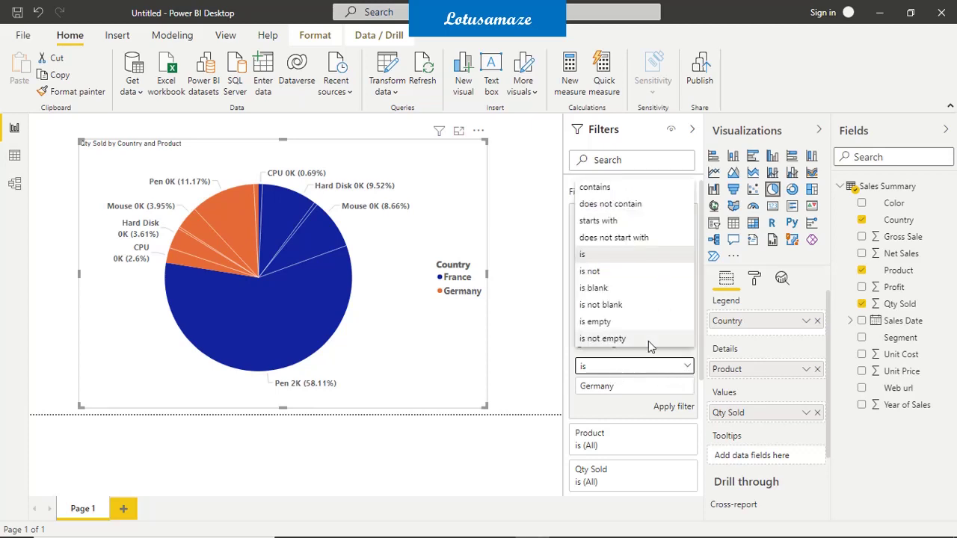
click(603, 188)
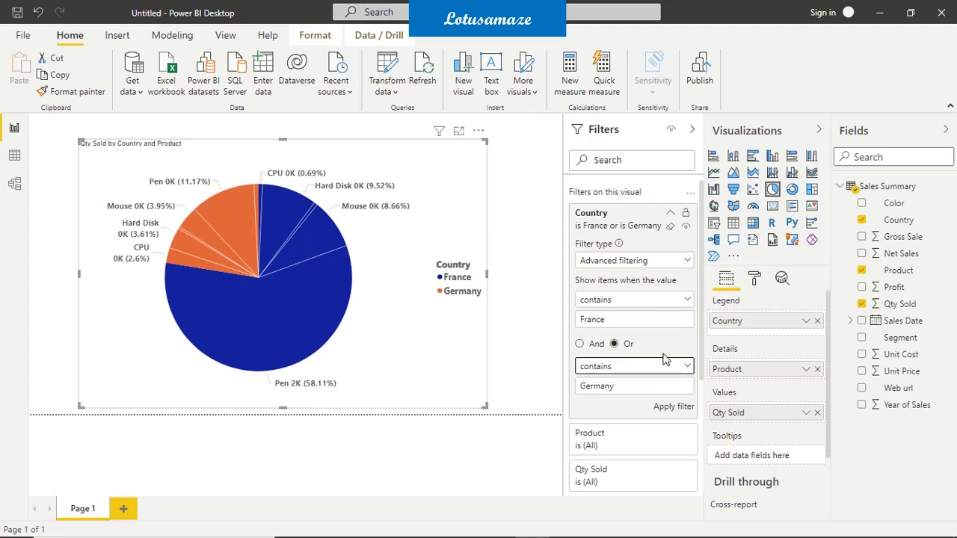
click(671, 227)
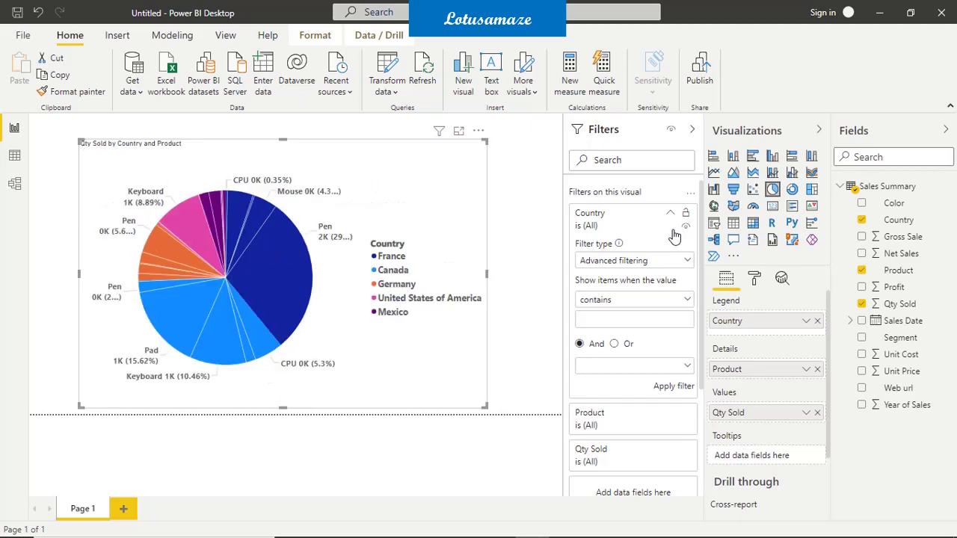
Apply a Top N filter on the pie chart's Country field showing the top 2 by Qty Sold.
click(635, 263)
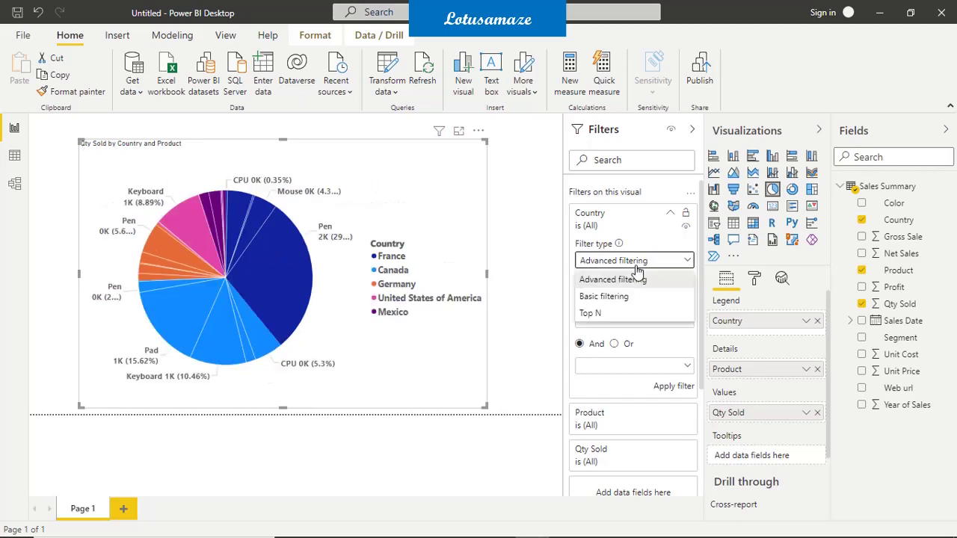
click(608, 313)
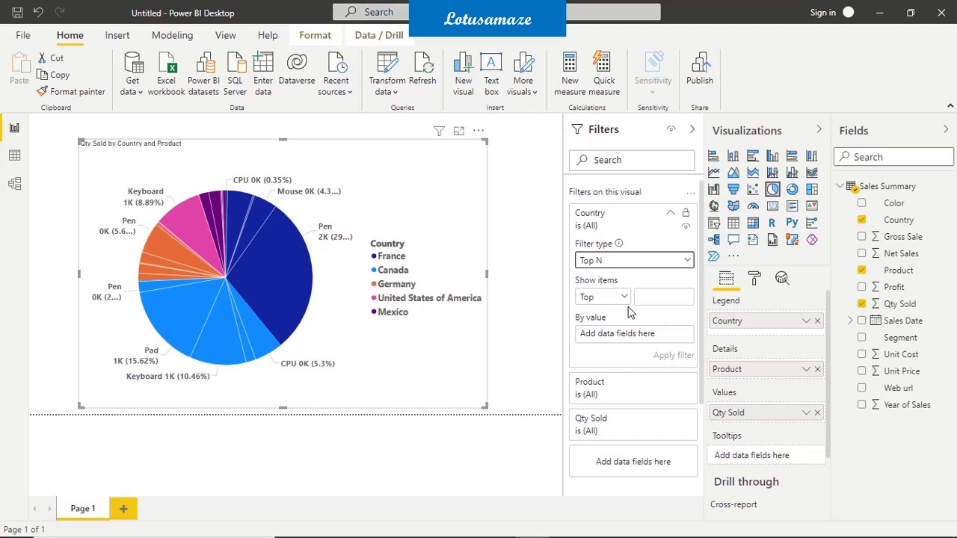
click(680, 296)
text(2)
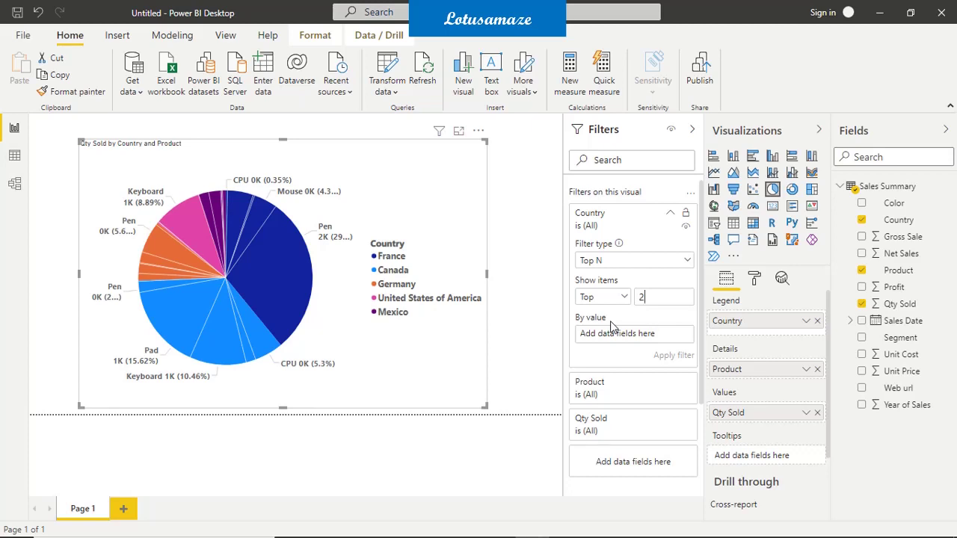
drag(900, 307, 646, 335)
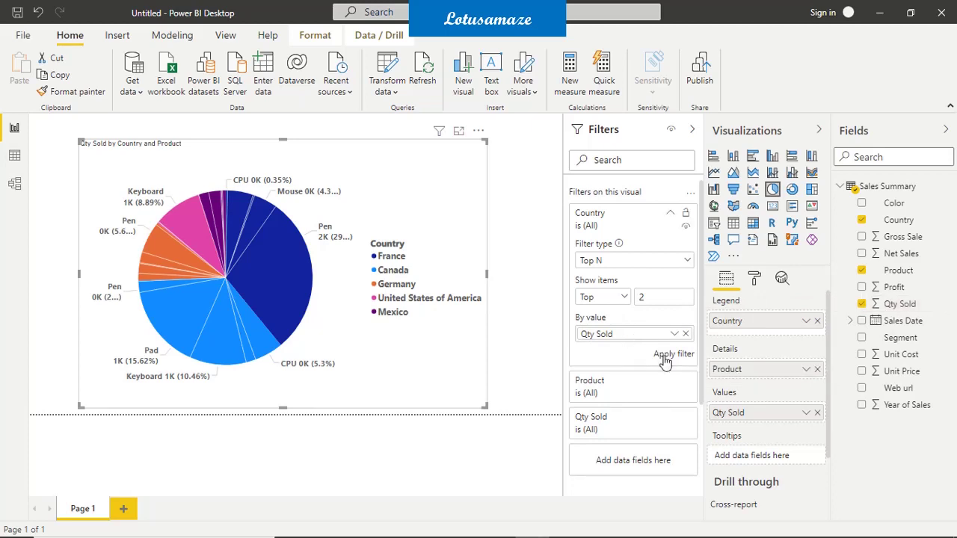
click(665, 354)
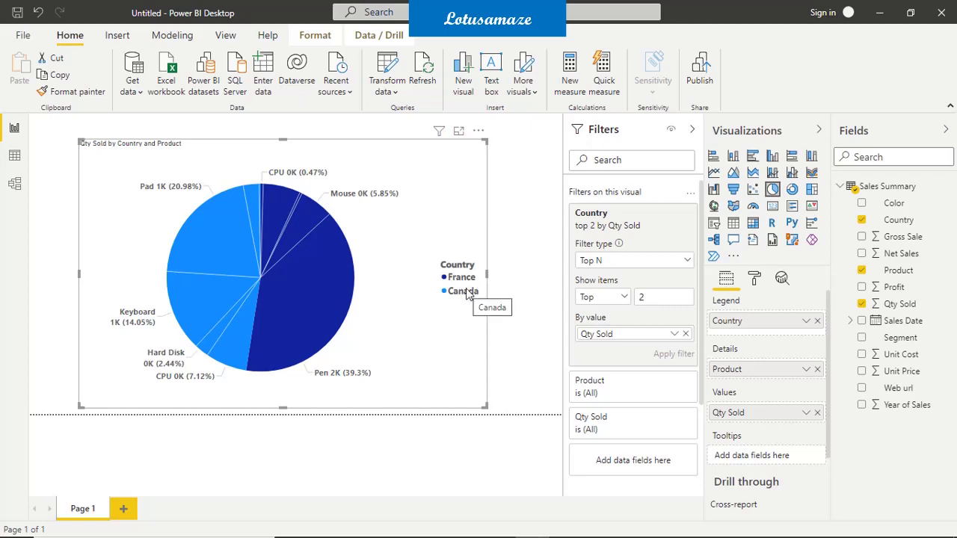
Change the Country Top N filter to the top 3, and finally to the top 1.
double_click(650, 298)
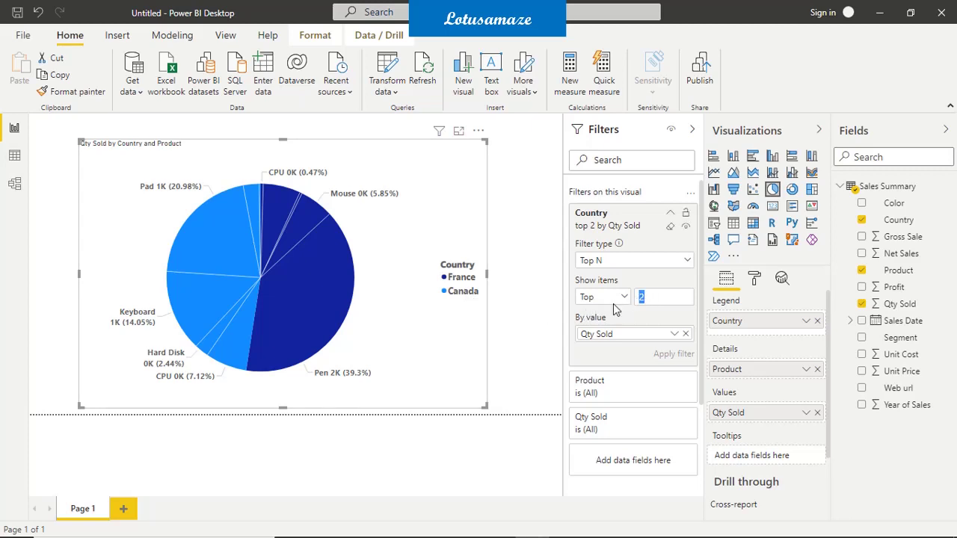
text(3)
click(670, 356)
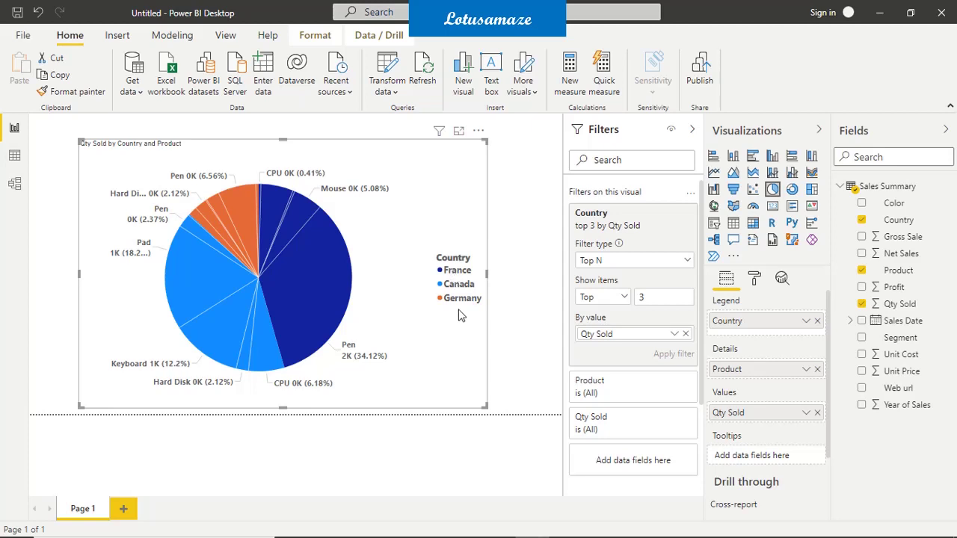
drag(654, 299, 621, 302)
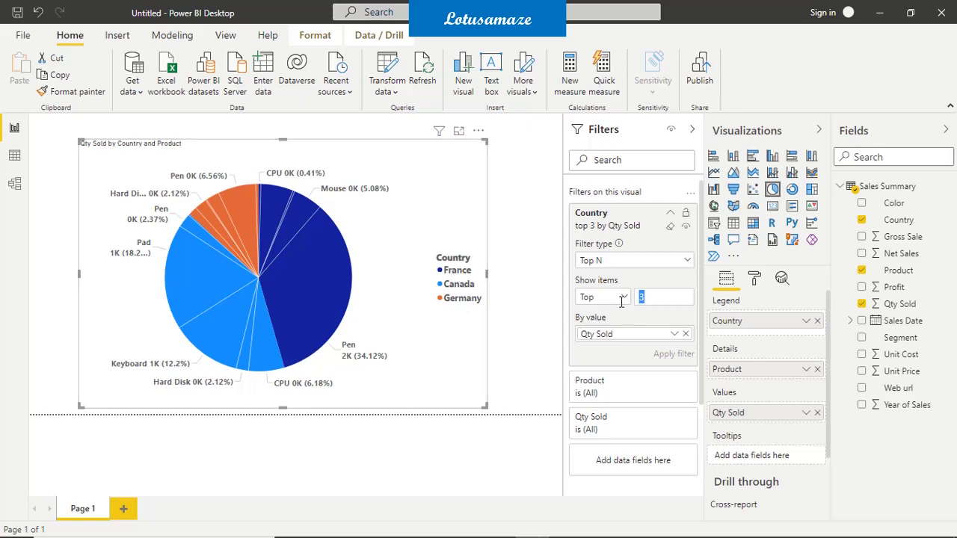
text(1)
click(659, 356)
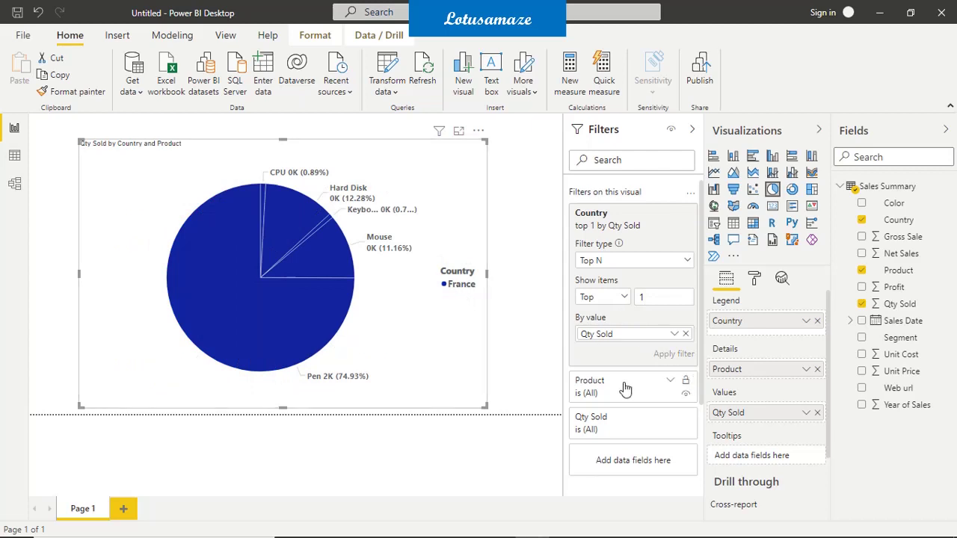
Expand the pie chart's Product and Qty Sold filters to examine their filtering options.
click(670, 381)
scroll(668, 380, down, 5)
click(671, 291)
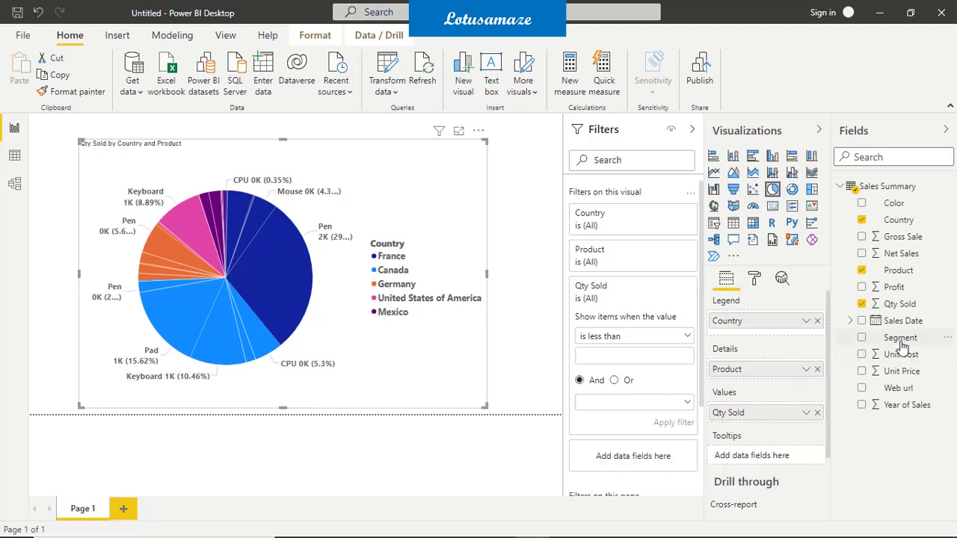
Add Segment as a filter on the pie chart and check its available filter types, keeping basic filtering.
drag(898, 338, 648, 457)
scroll(680, 355, down, 3)
scroll(680, 355, down, 3)
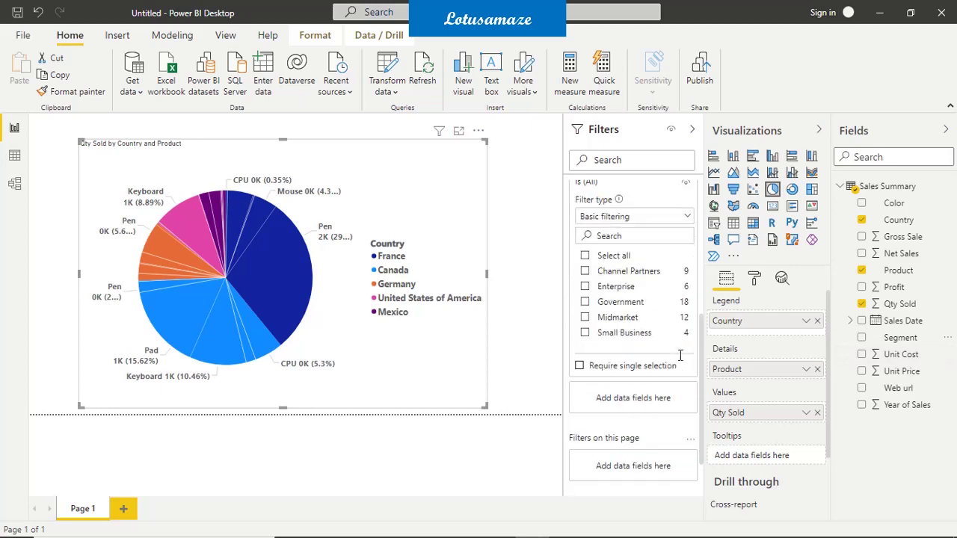
scroll(680, 359, up, 1)
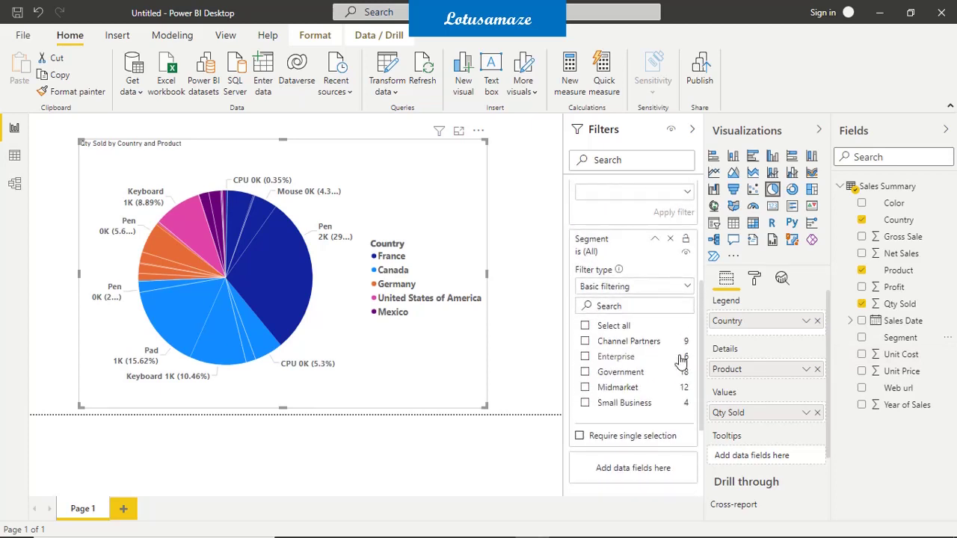
click(687, 288)
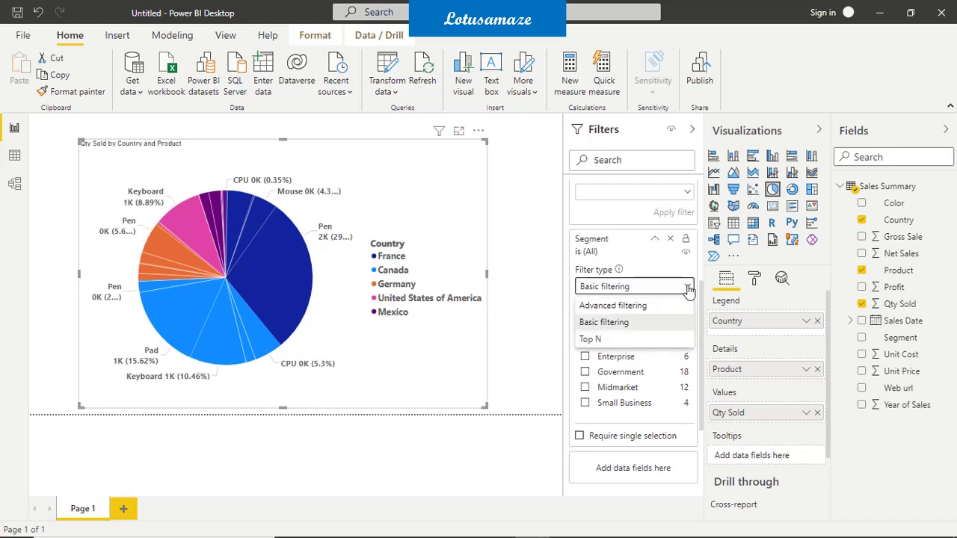
click(687, 288)
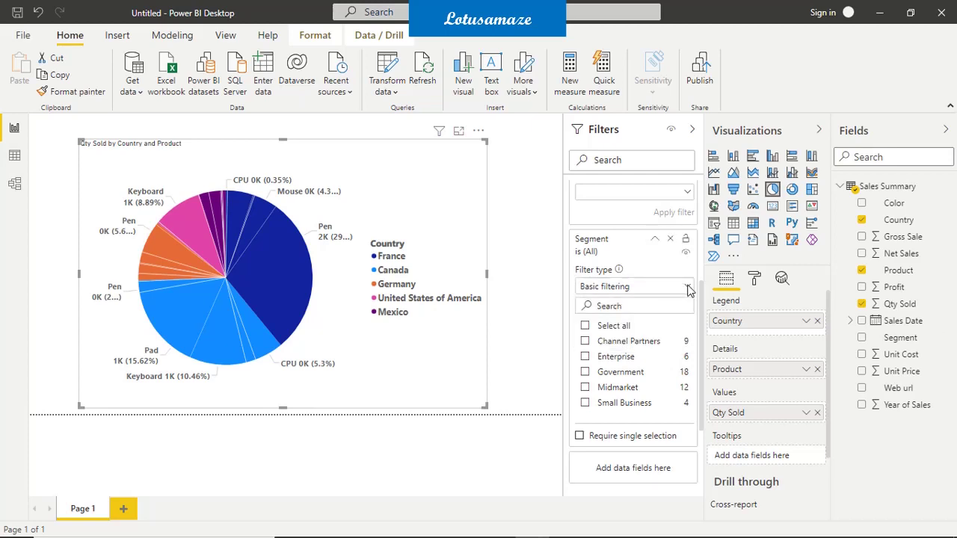
Filter the pie chart's Segment field to Channel Partners, Enterprise and Government.
click(585, 342)
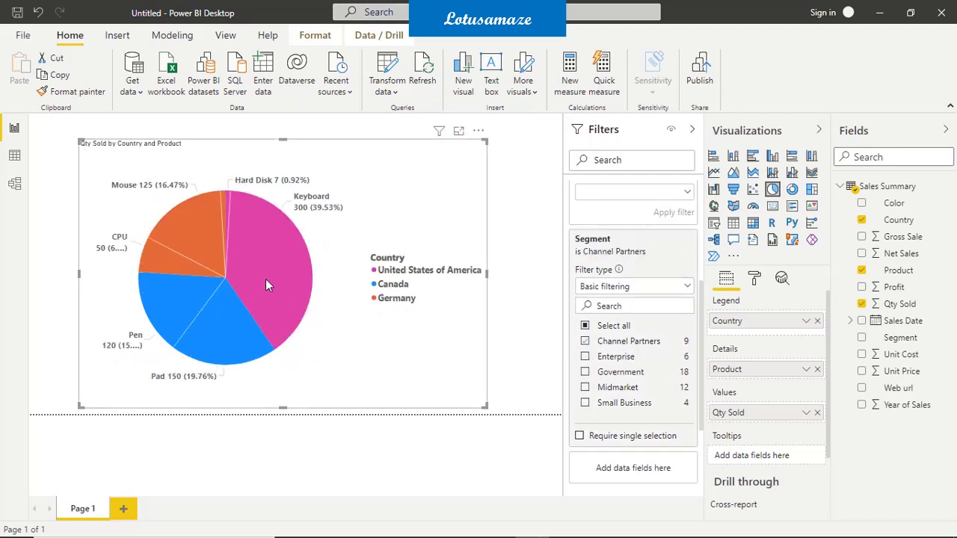
click(586, 357)
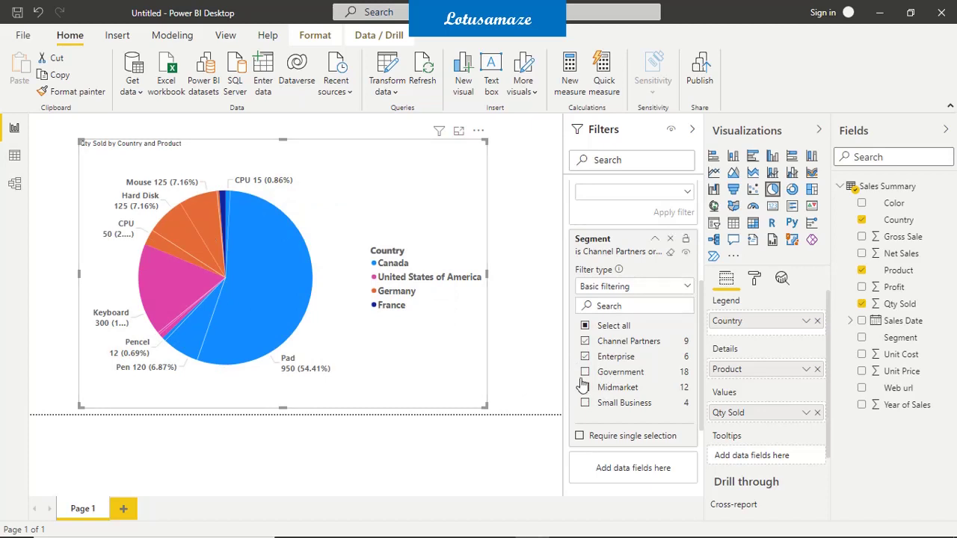
click(586, 373)
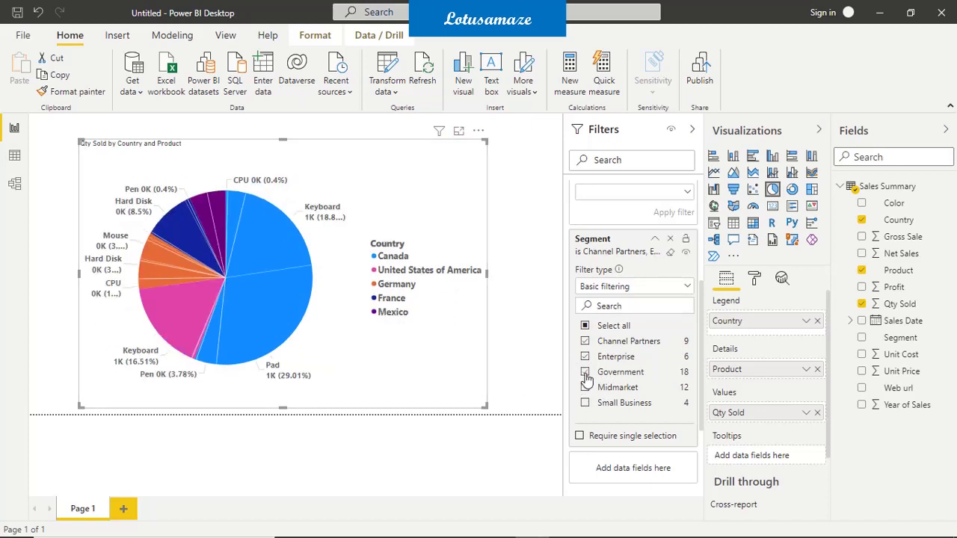
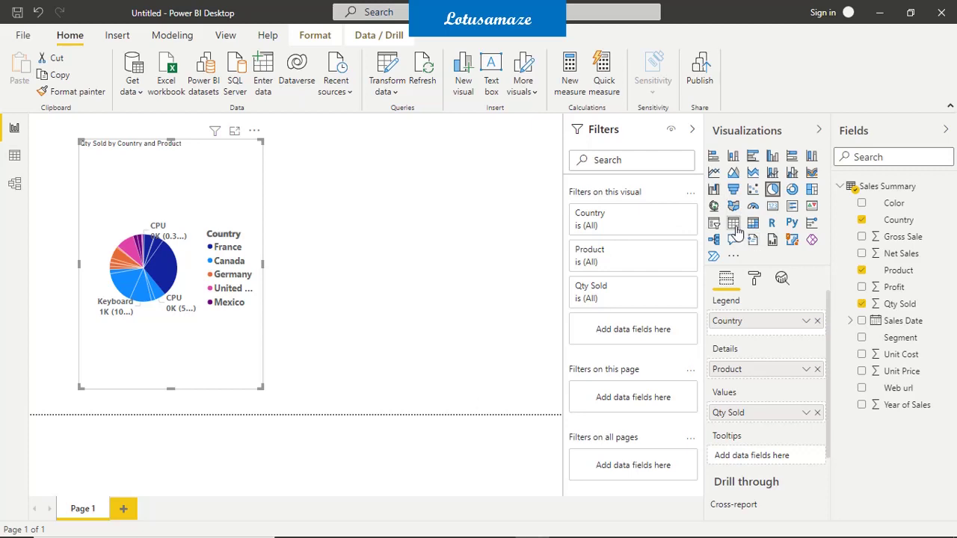
Add an empty table visual to the page and position it to the right of the pie chart.
click(486, 239)
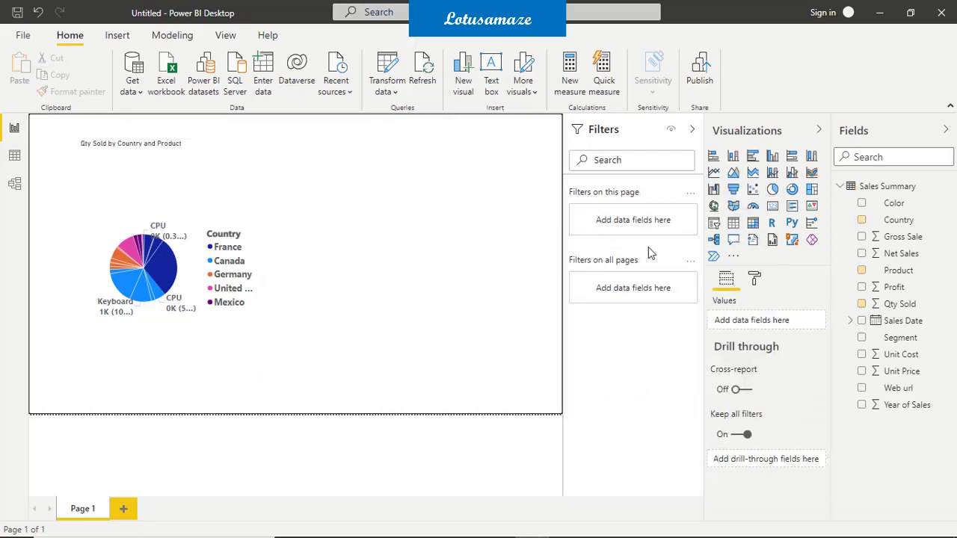
click(733, 223)
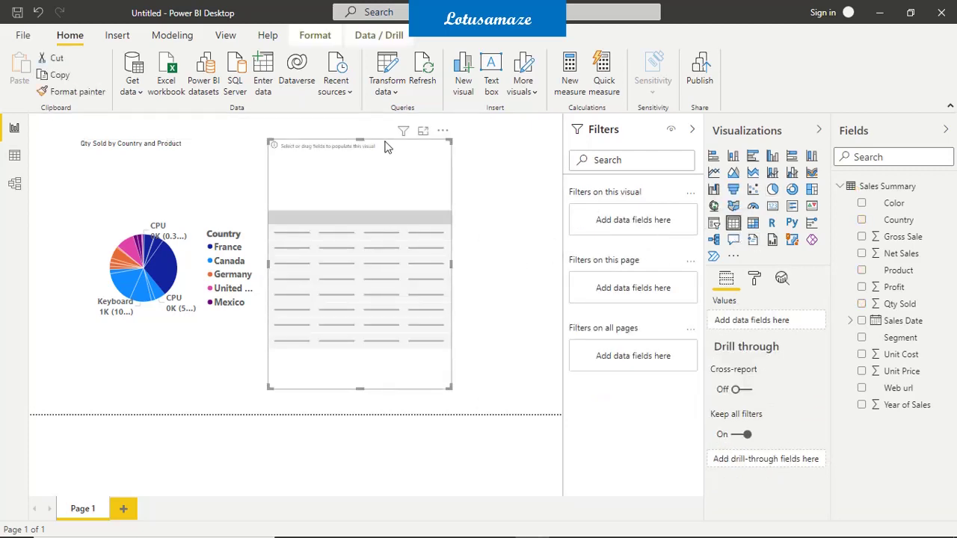
drag(387, 146, 438, 146)
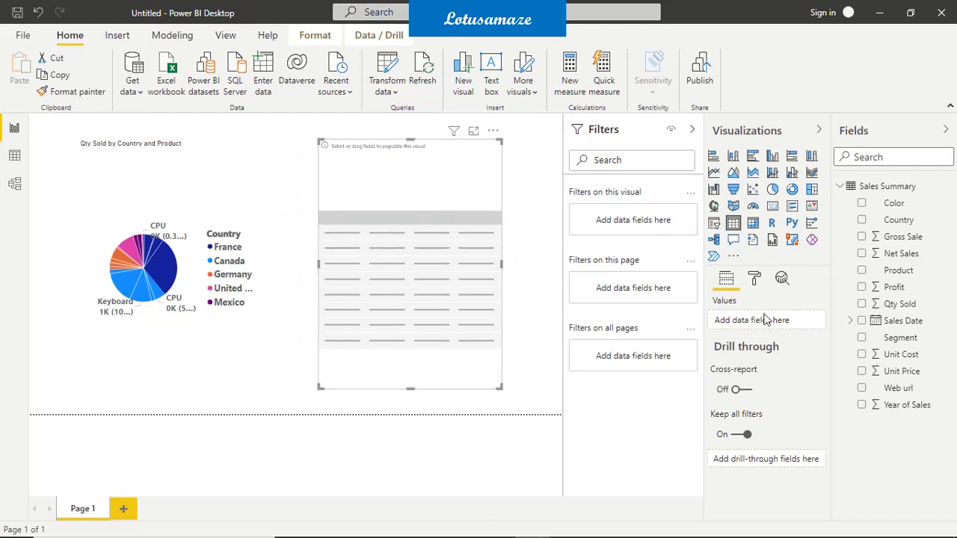
Populate the table with Country, Product and Qty Sold, and widen it to fit all columns.
drag(899, 220, 751, 320)
drag(900, 270, 773, 337)
drag(899, 303, 732, 356)
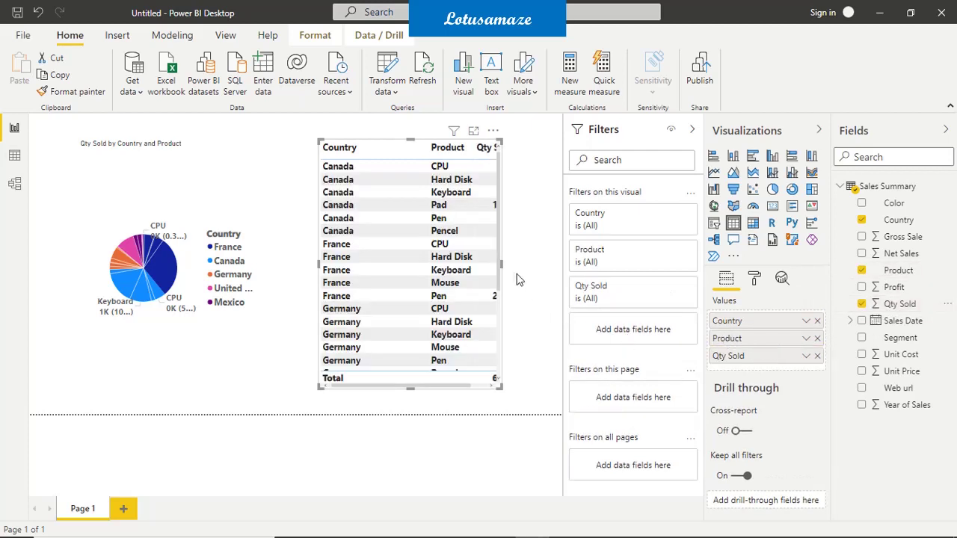
drag(501, 264, 555, 273)
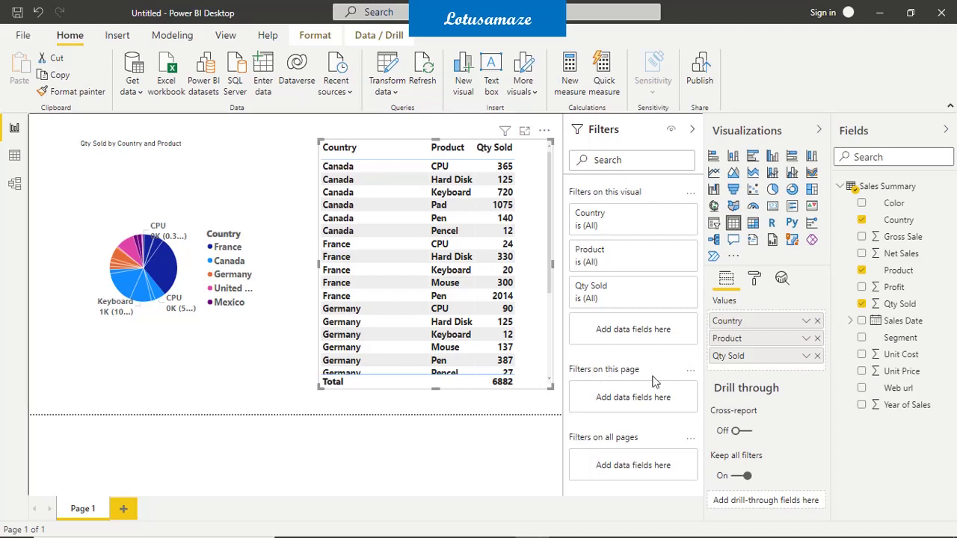
Add Country as a page-level filter with basic filtering, selecting Canada, France and Germany one after another.
drag(897, 220, 657, 399)
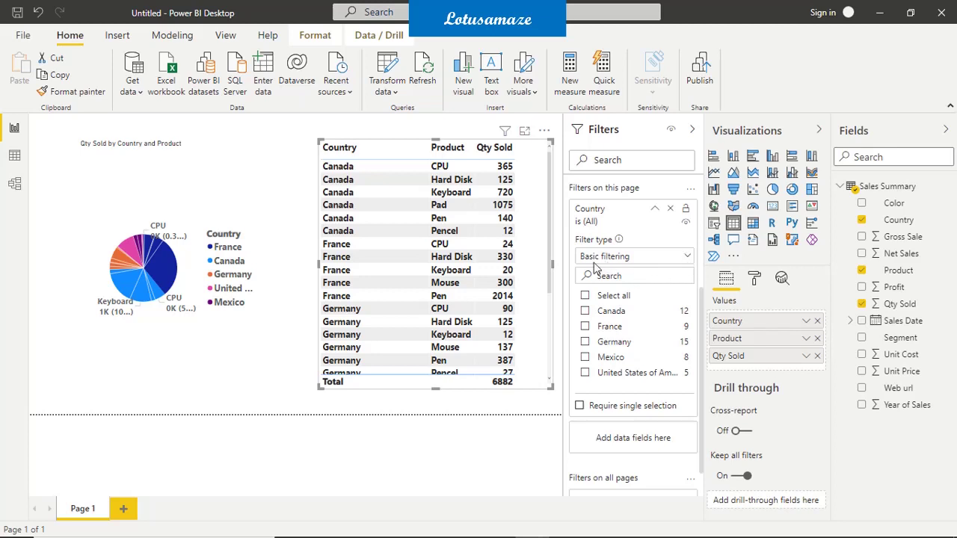
click(654, 263)
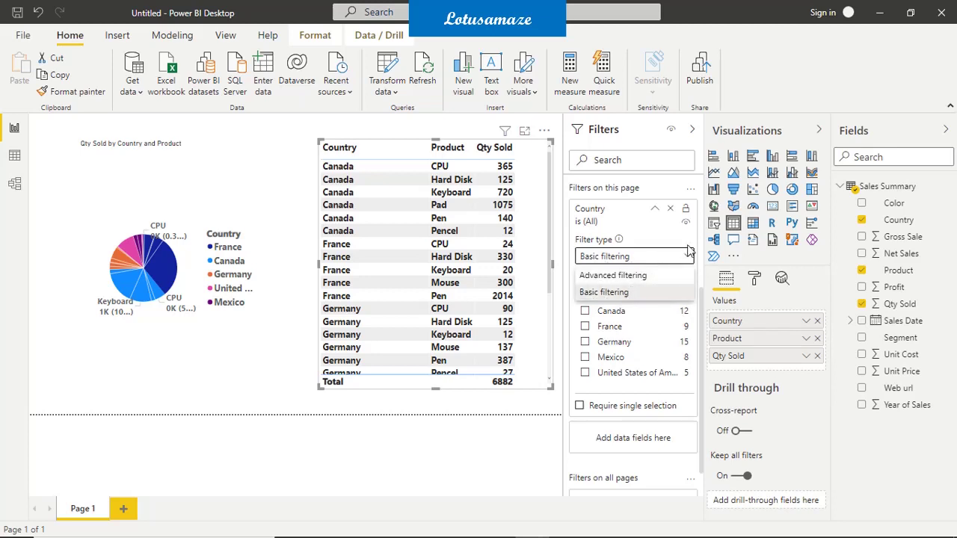
click(657, 255)
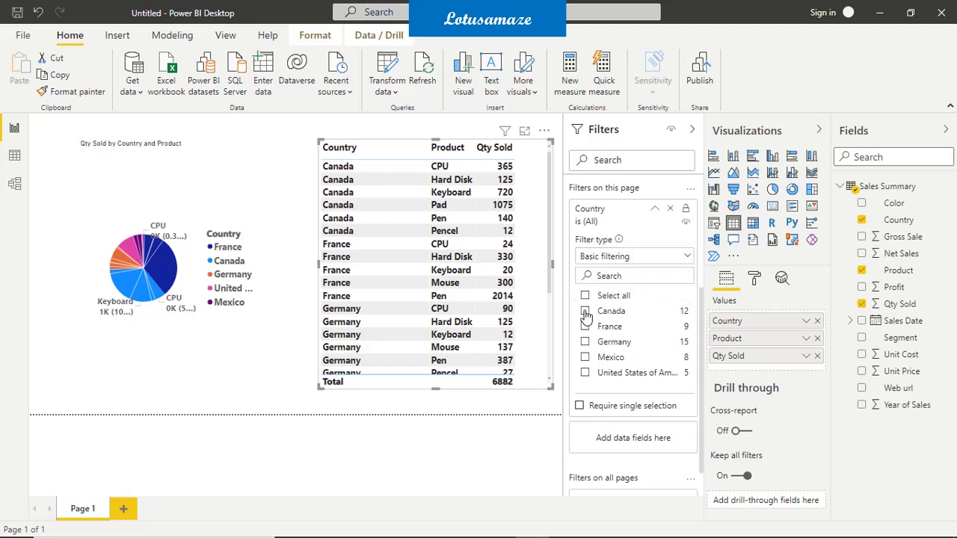
click(585, 311)
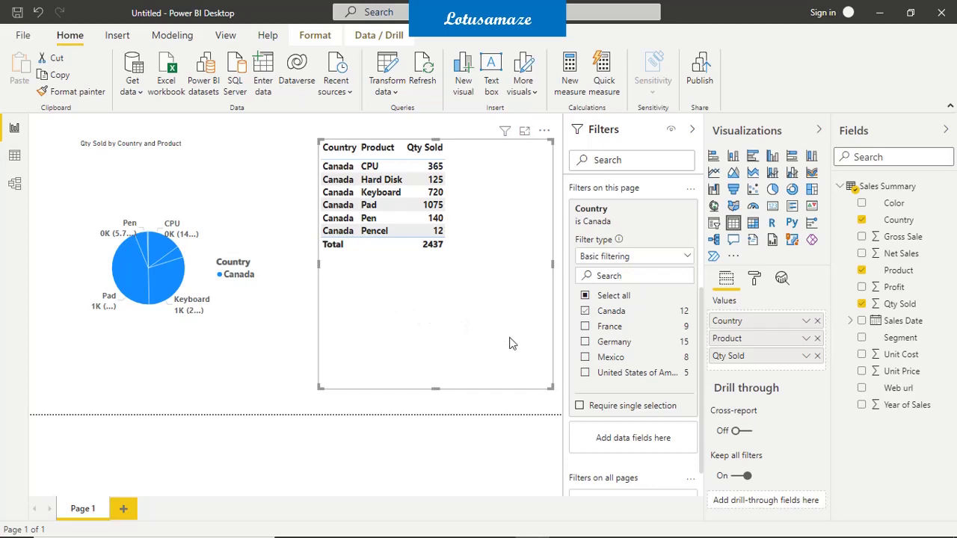
click(584, 328)
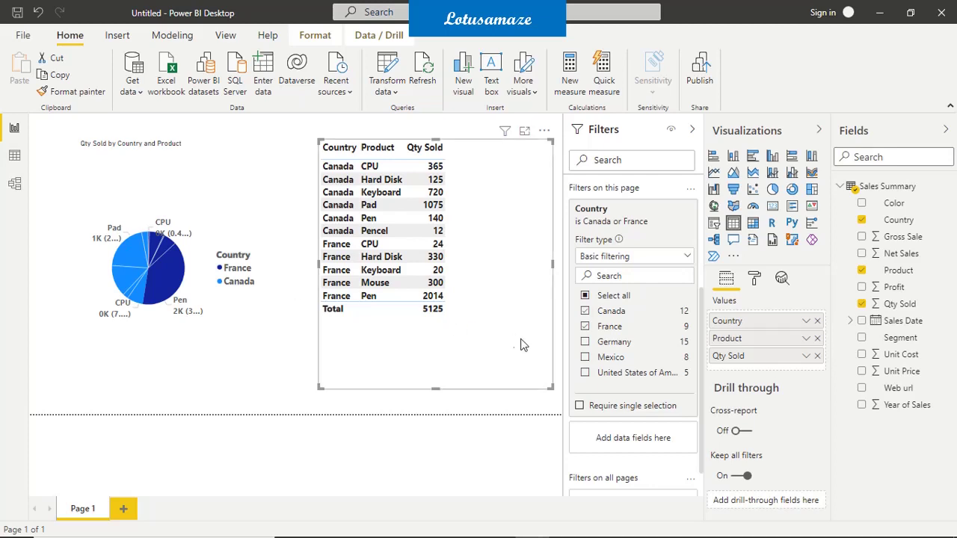
click(586, 343)
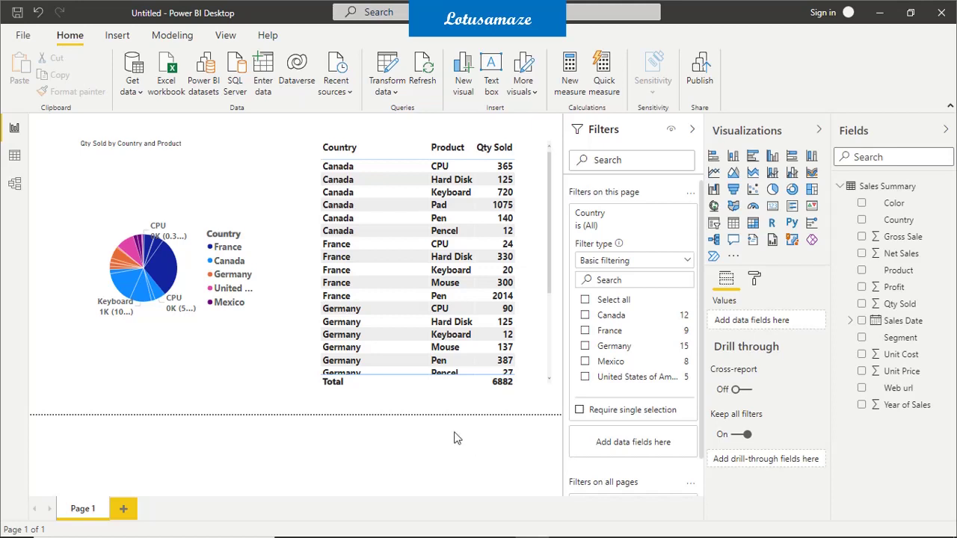
Duplicate Page 1 and return to the original page.
right_click(83, 519)
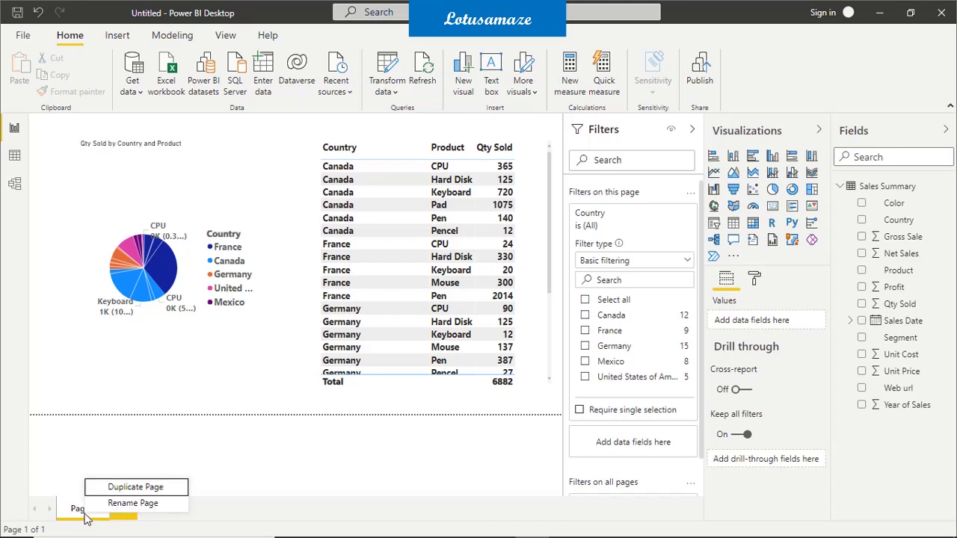
click(136, 487)
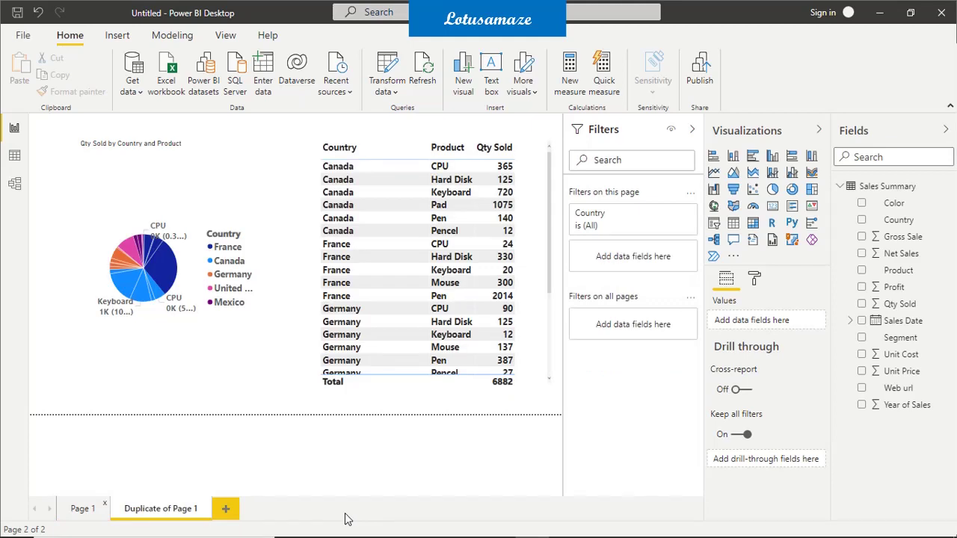
click(81, 511)
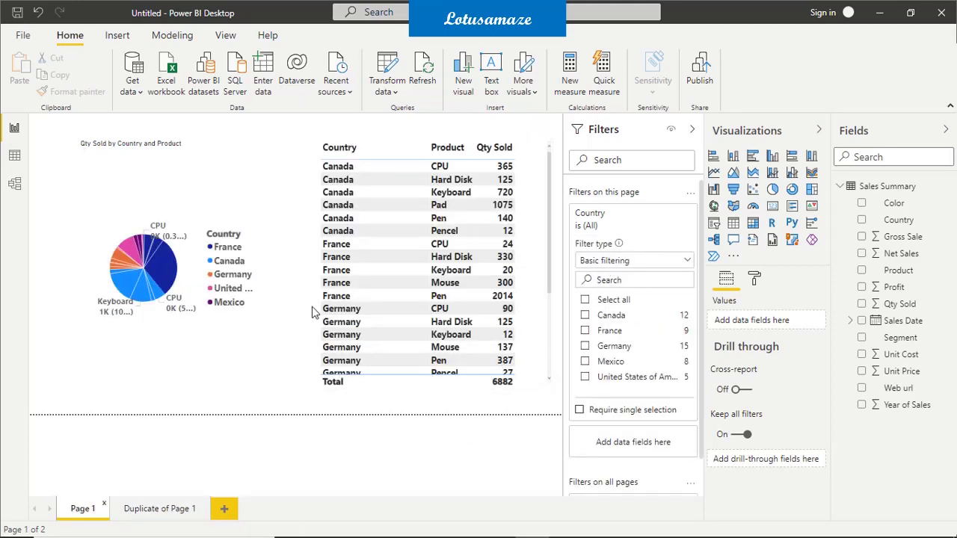
Filter Page 1 by Country to Canada, check the duplicate page for comparison, and return to Page 1.
click(585, 315)
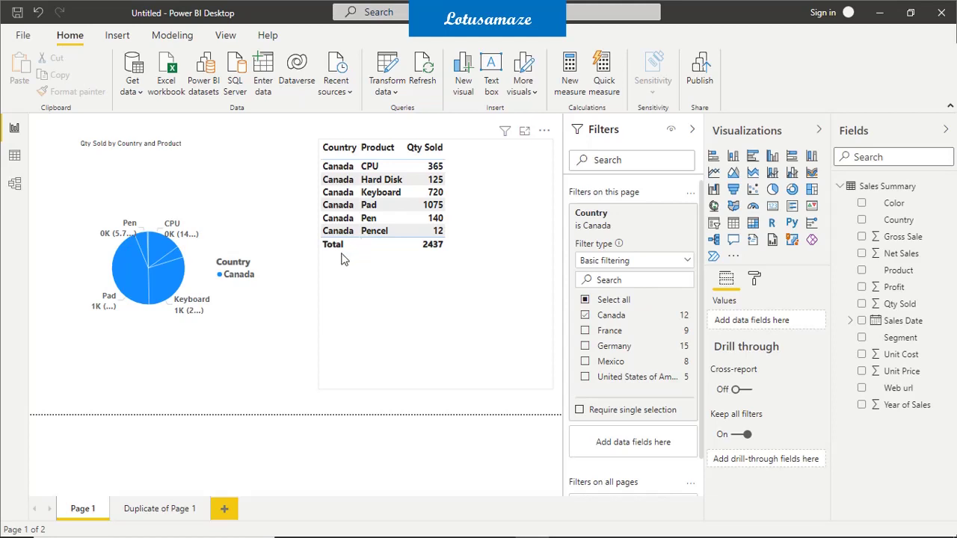
click(159, 509)
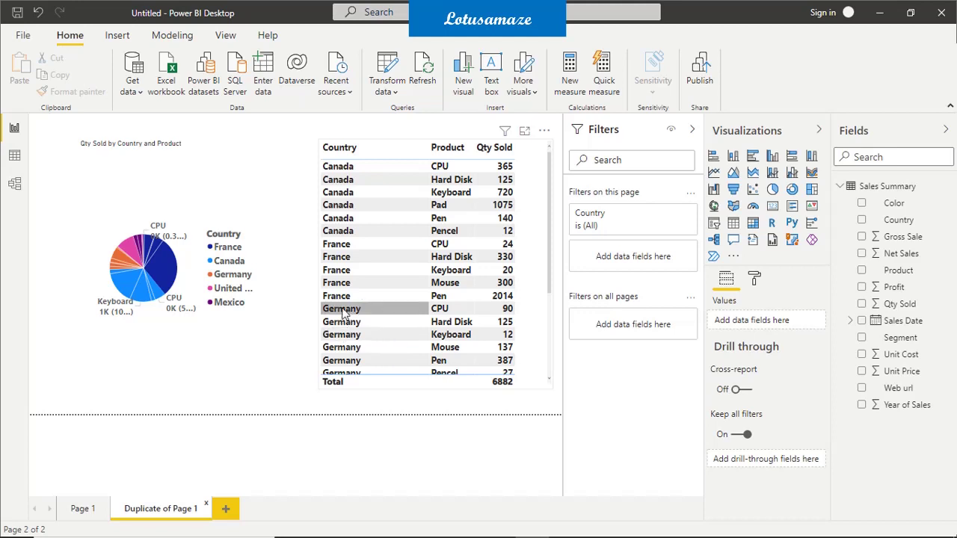
click(85, 514)
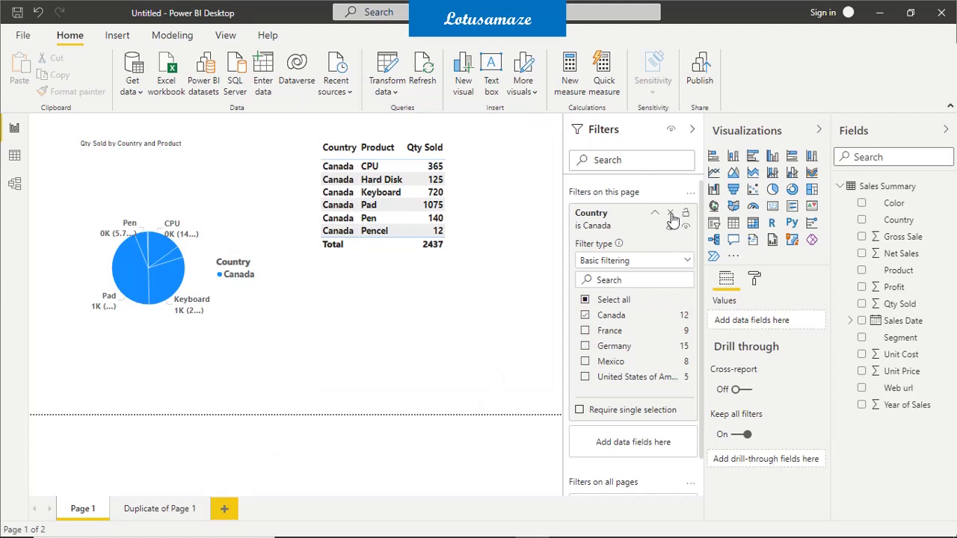
Remove the page-level Country filter and add Country as a filter on all pages, selecting Canada.
click(671, 214)
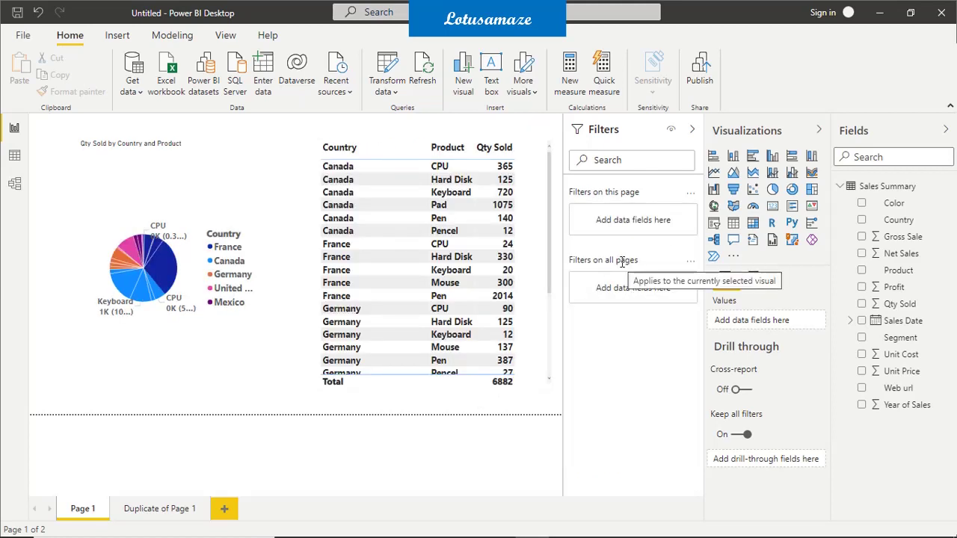
drag(896, 220, 654, 288)
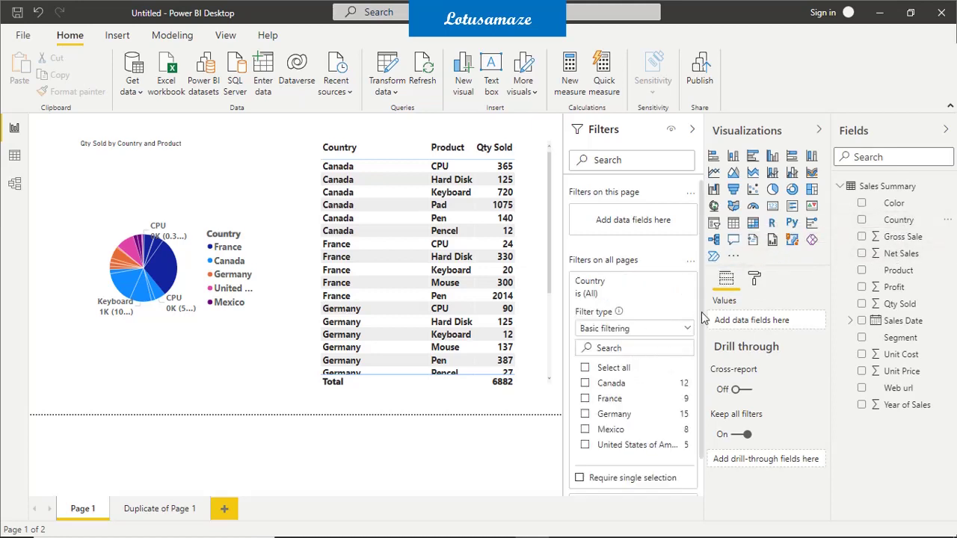
scroll(697, 374, down, 1)
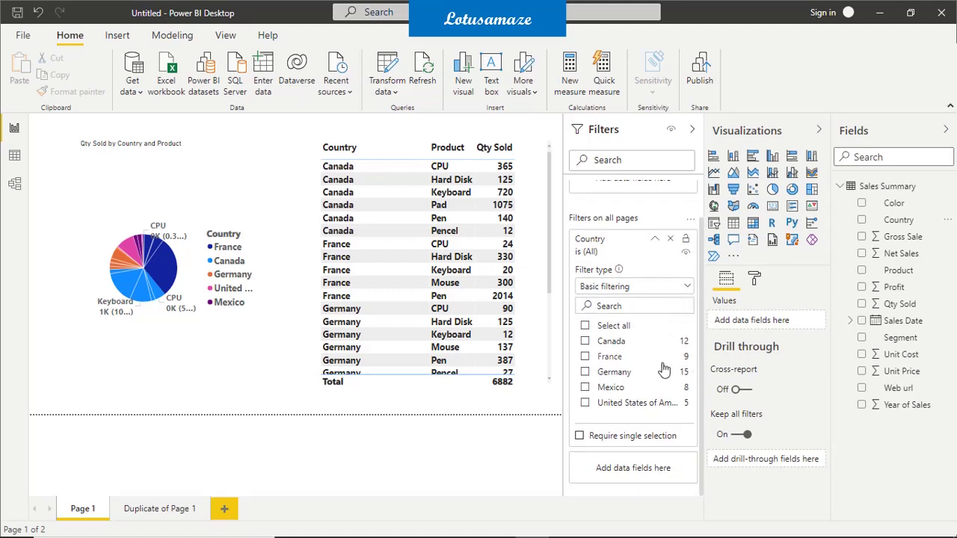
click(585, 341)
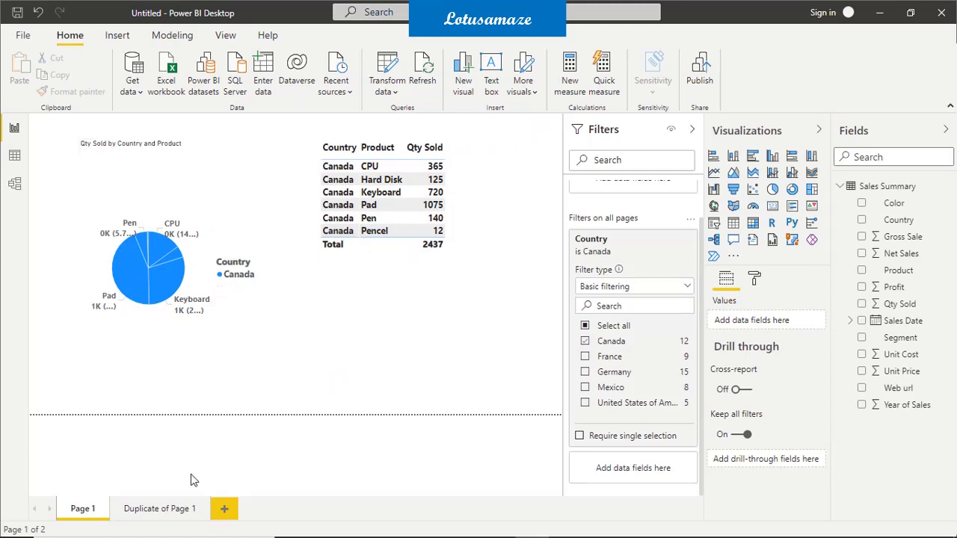
On the duplicate page, switch the all-pages Country filter from Canada to Germany and return to Page 1.
click(180, 509)
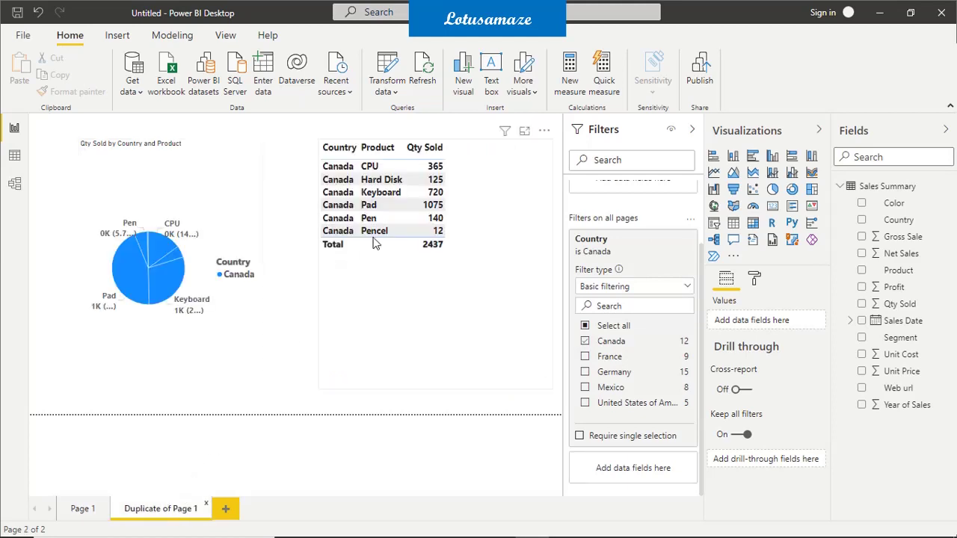
click(585, 341)
click(585, 373)
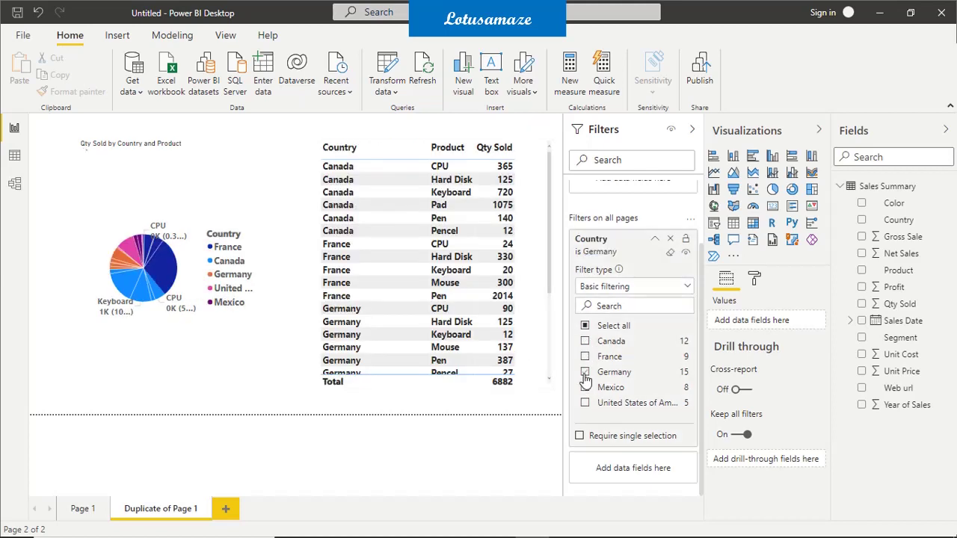
click(83, 509)
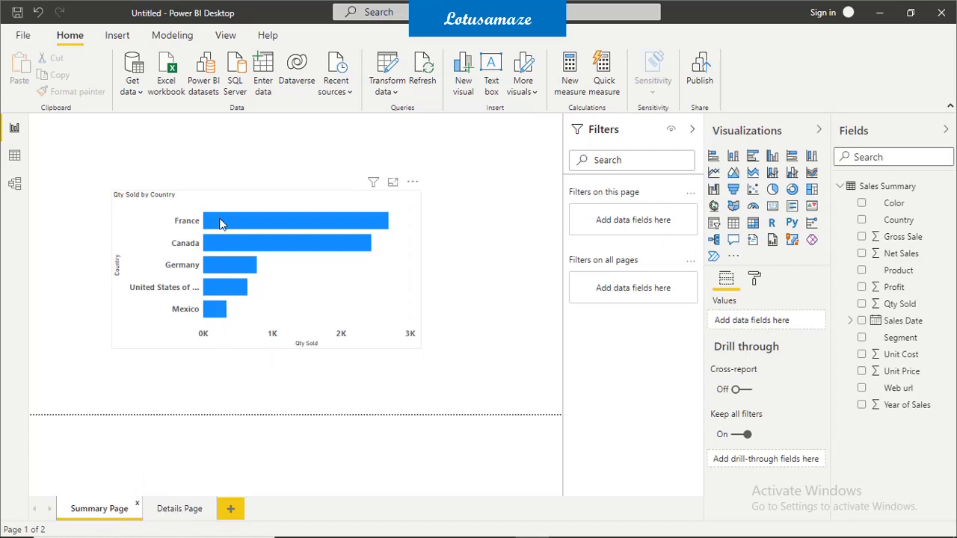
Compare the Summary Page and Details Page charts, and add Country as a drill-through field on the Details Page.
mouse_move(219, 224)
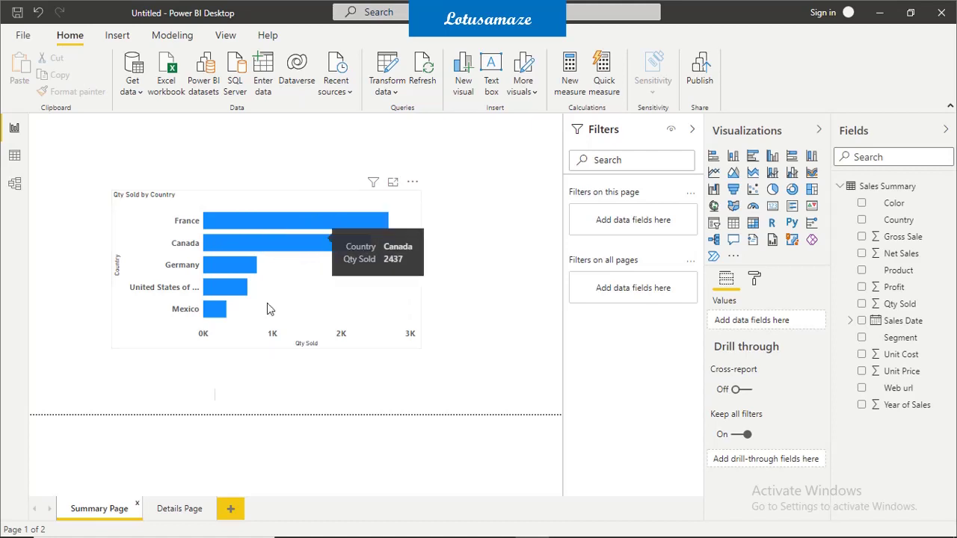
click(177, 515)
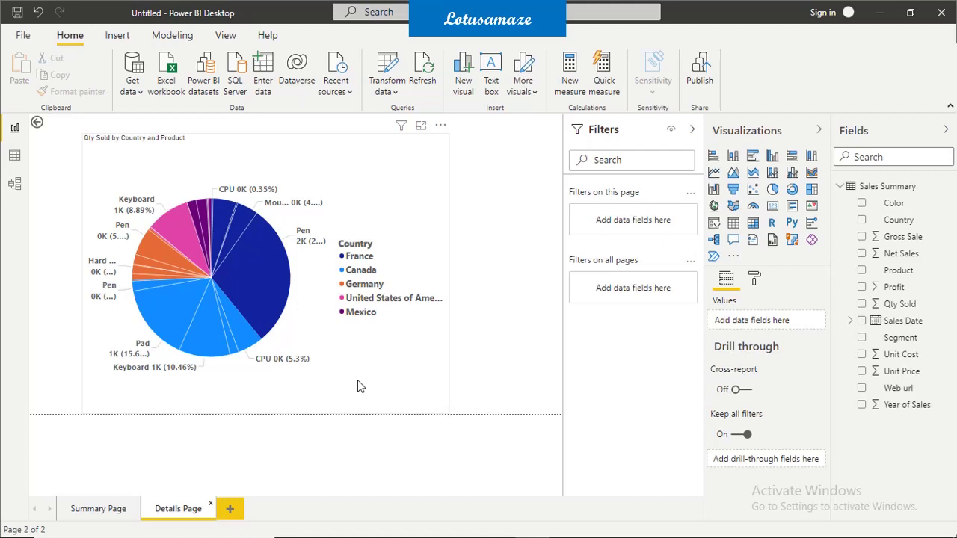
click(102, 509)
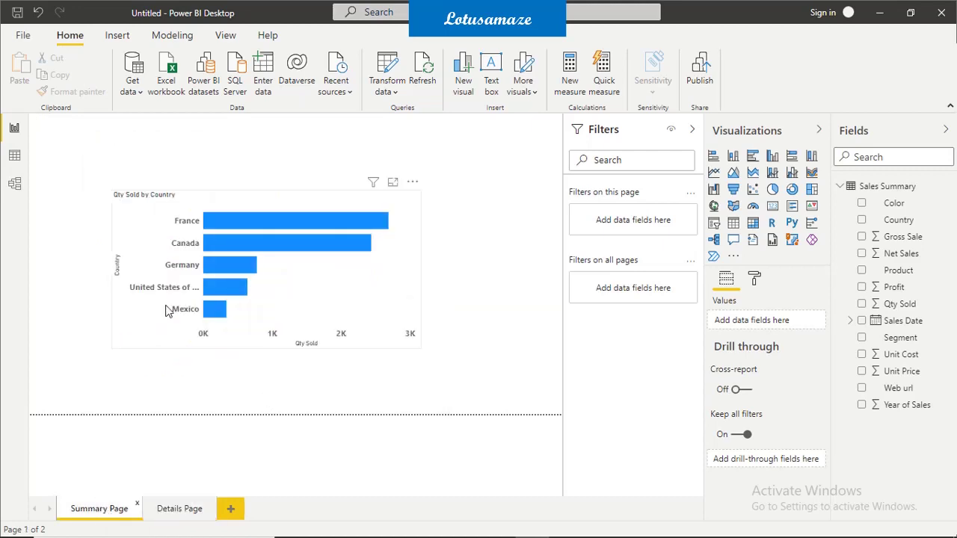
mouse_move(230, 228)
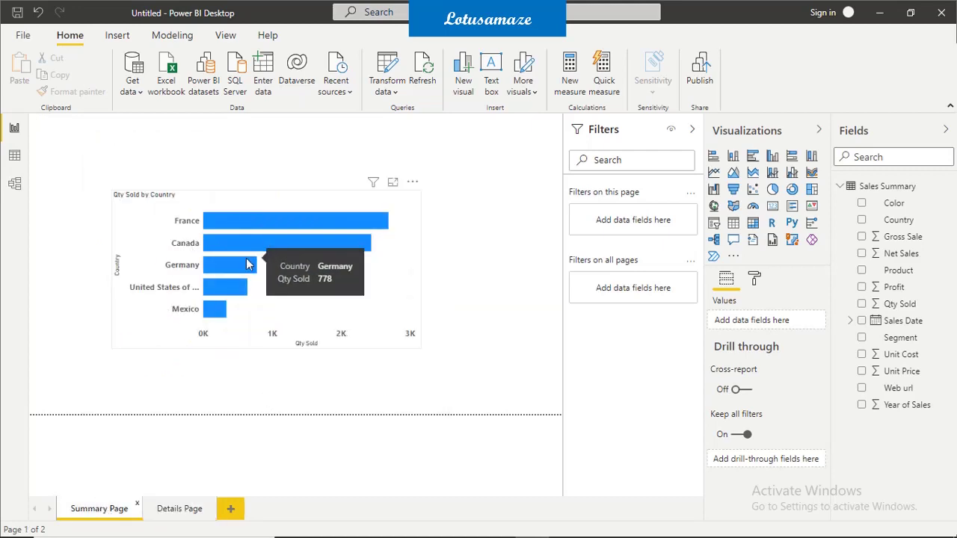
click(179, 509)
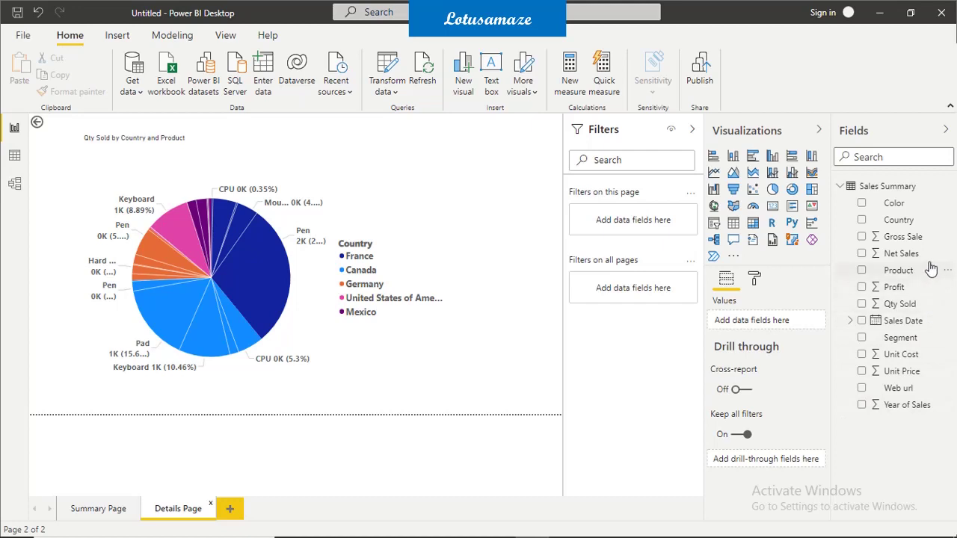
drag(911, 224, 820, 469)
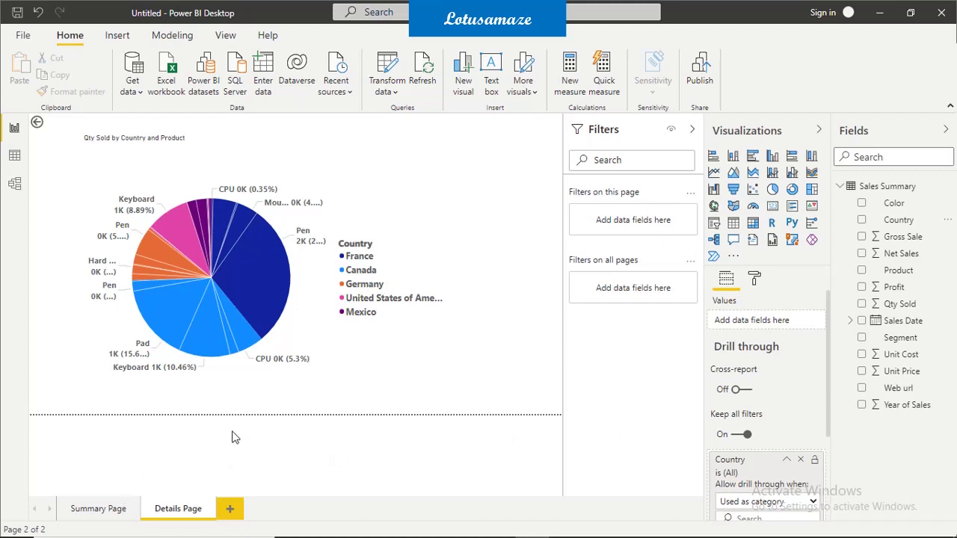
Return to the Summary Page and drill through from the France bar to the Details Page.
click(94, 510)
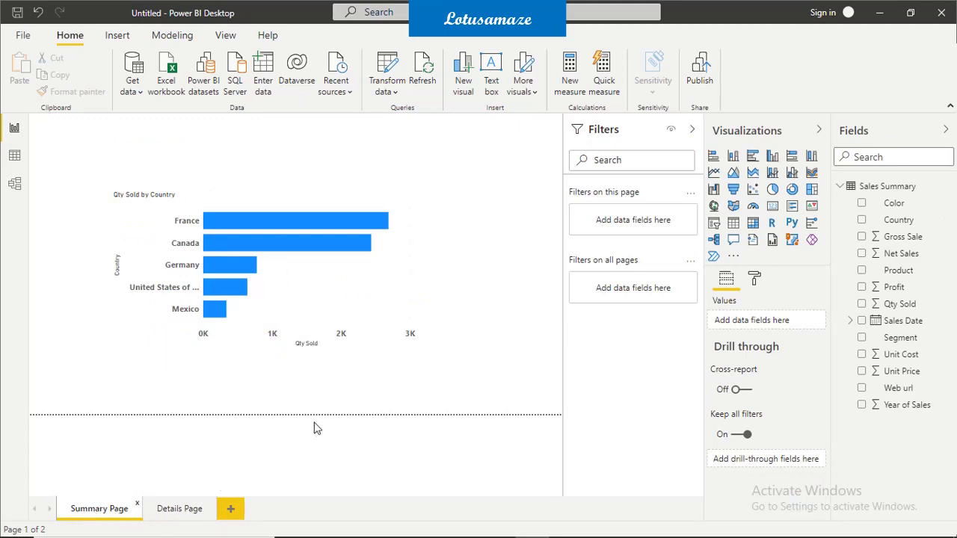
mouse_move(222, 233)
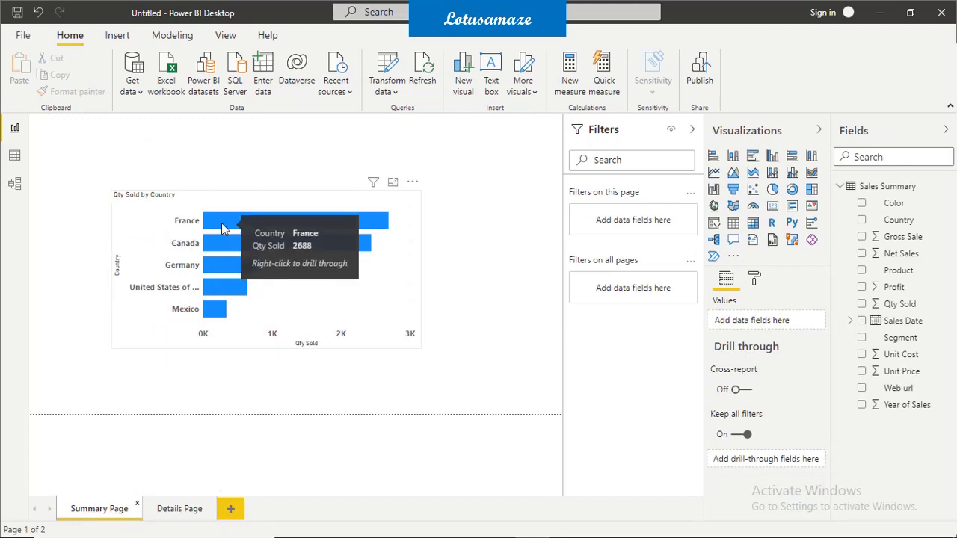
right_click(221, 226)
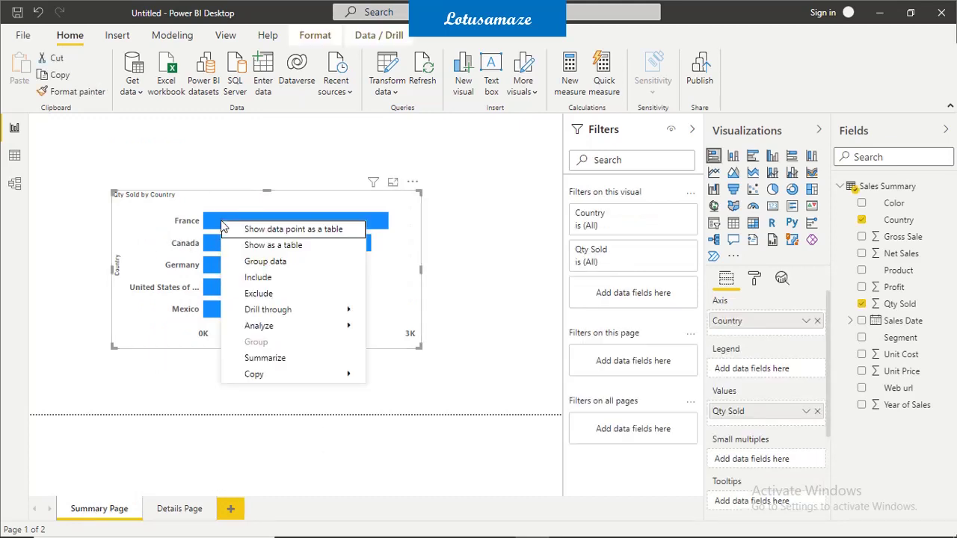
mouse_move(254, 312)
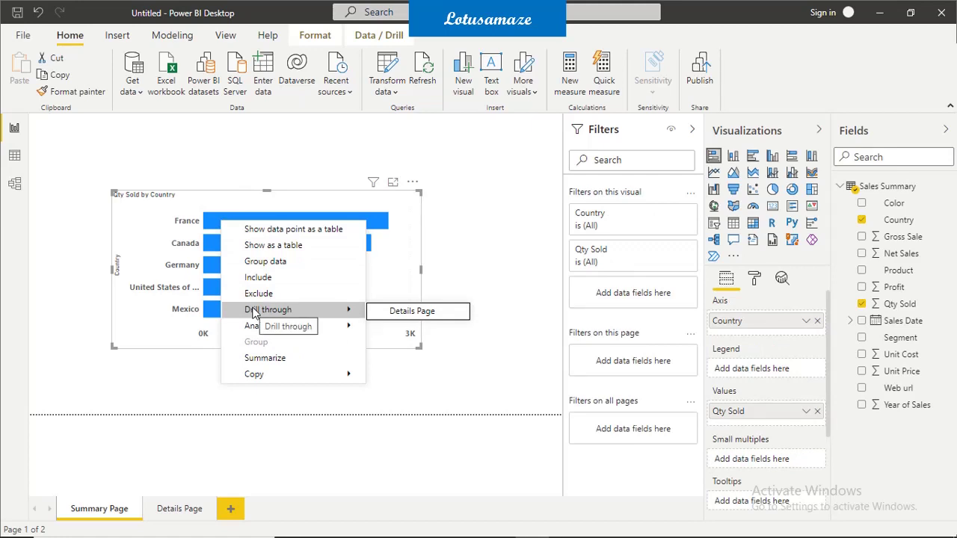
click(413, 311)
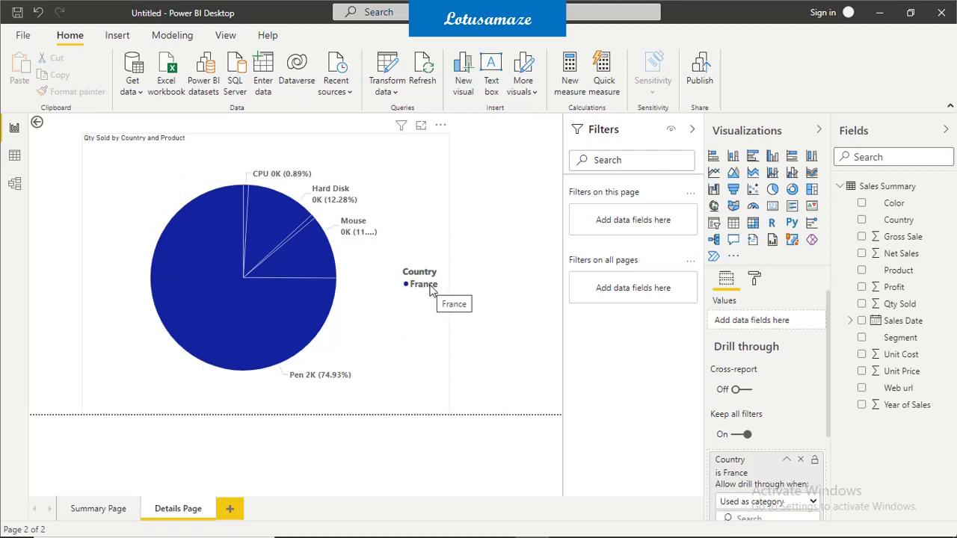
Go back to the Summary Page and drill through from the Mexico bar to the Details Page.
click(99, 508)
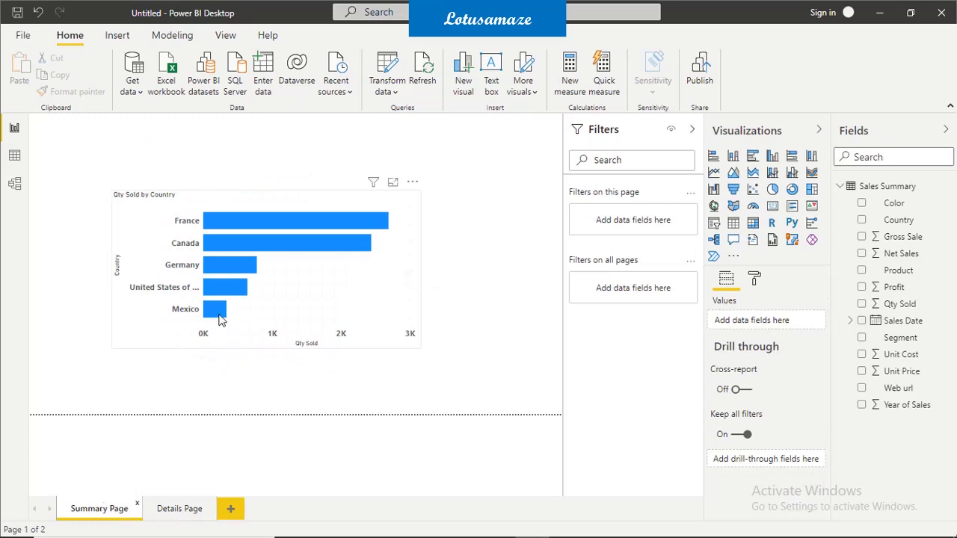
right_click(221, 317)
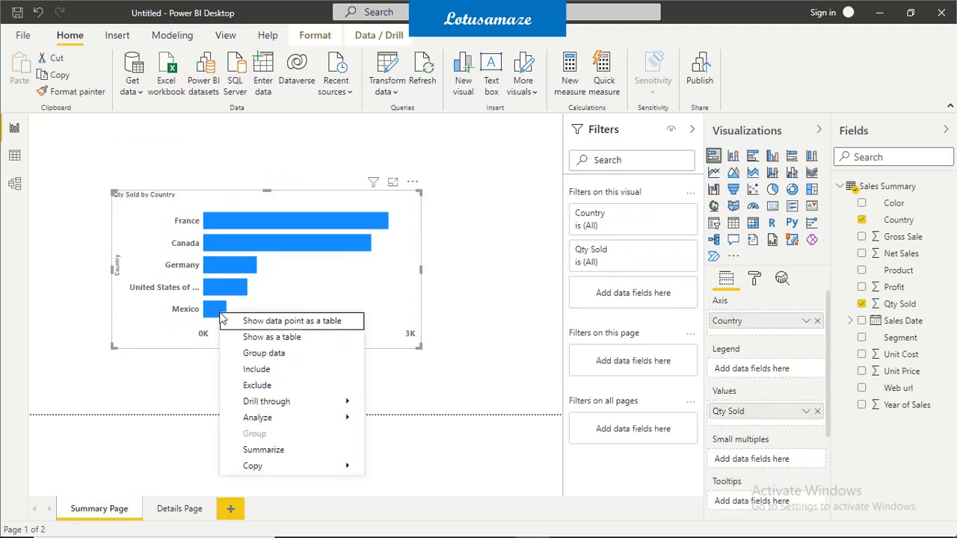
mouse_move(290, 398)
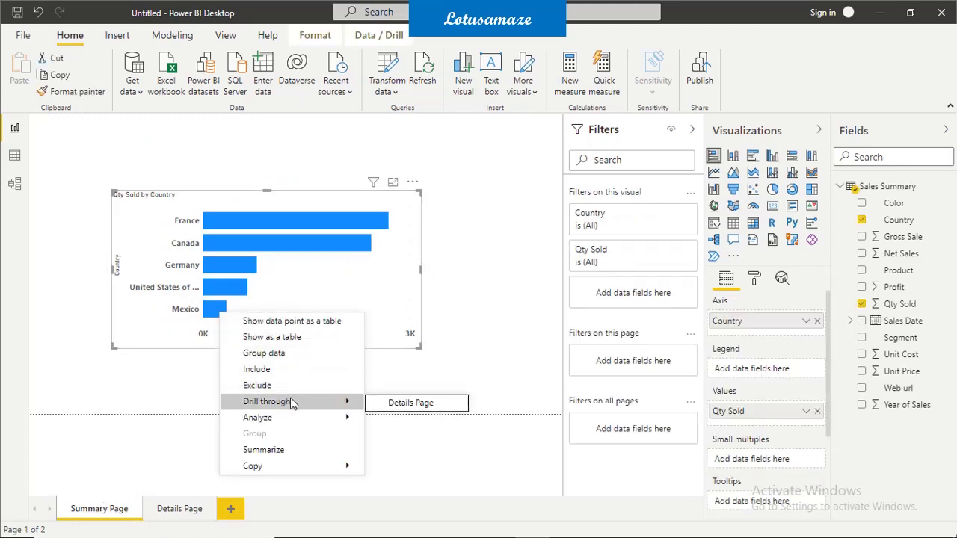
click(407, 405)
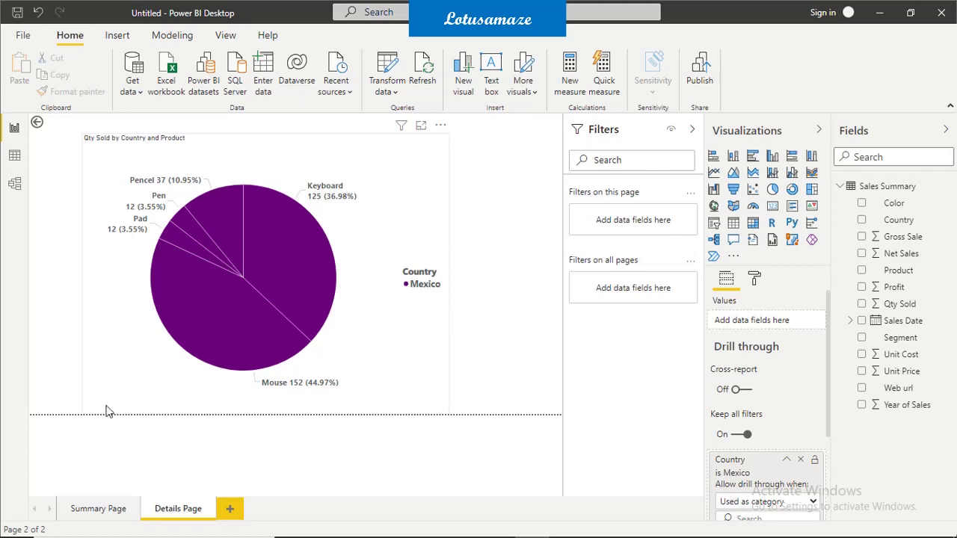
Drill through from the Summary Page's Germany bar to the Details Page, and inspect the country list in its drill-through filter.
click(106, 510)
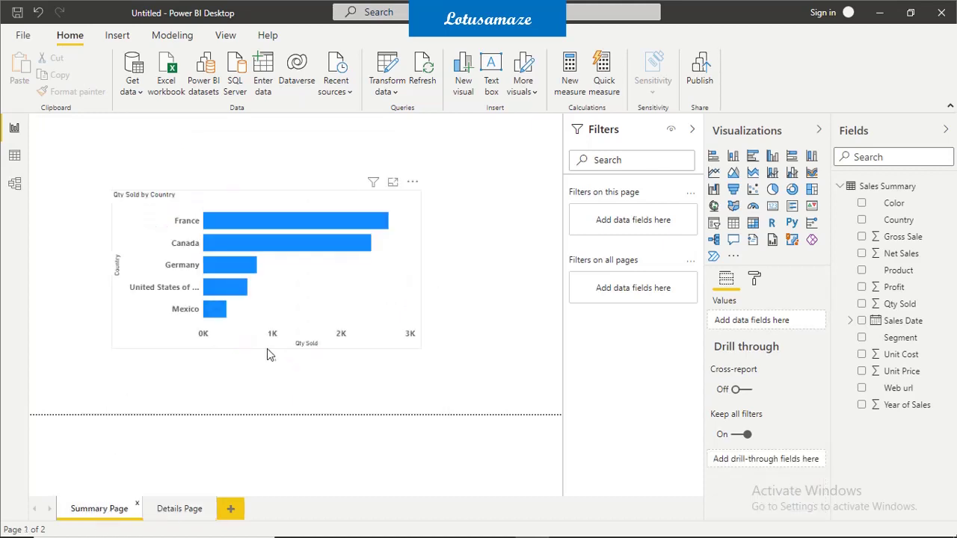
click(240, 270)
right_click(241, 271)
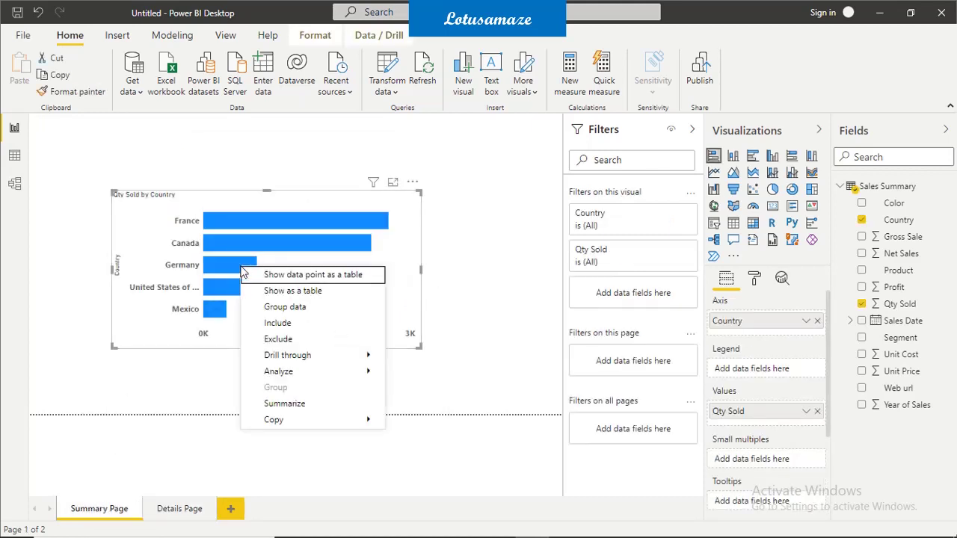
mouse_move(299, 357)
click(443, 364)
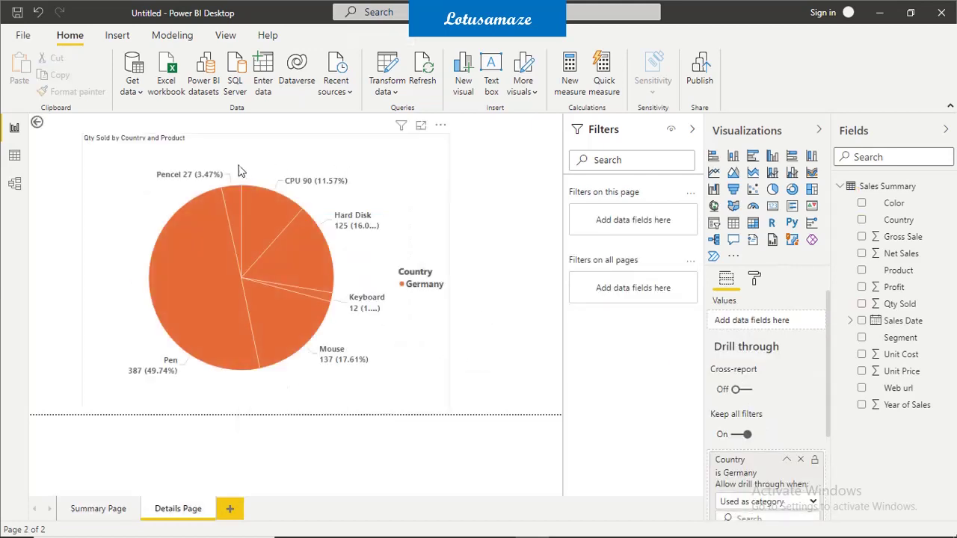
mouse_move(220, 338)
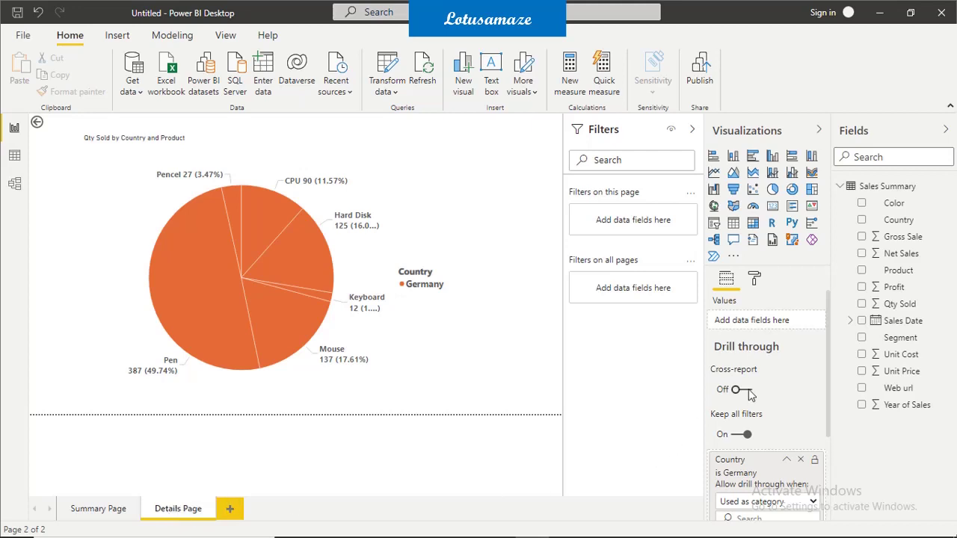
drag(828, 385, 844, 487)
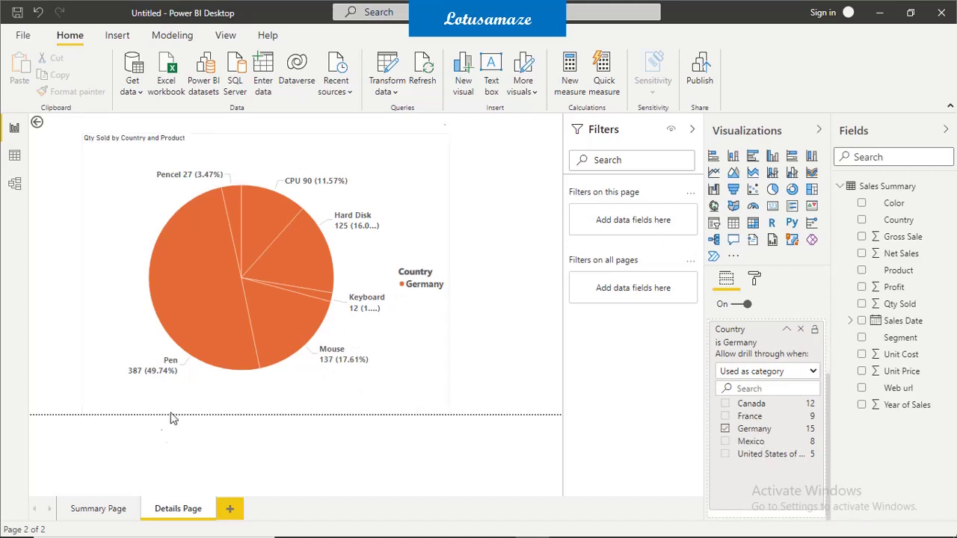
Drill through from the Summary Page's United States bar to the Details Page, and check the country selected in the drill-through filter.
click(104, 508)
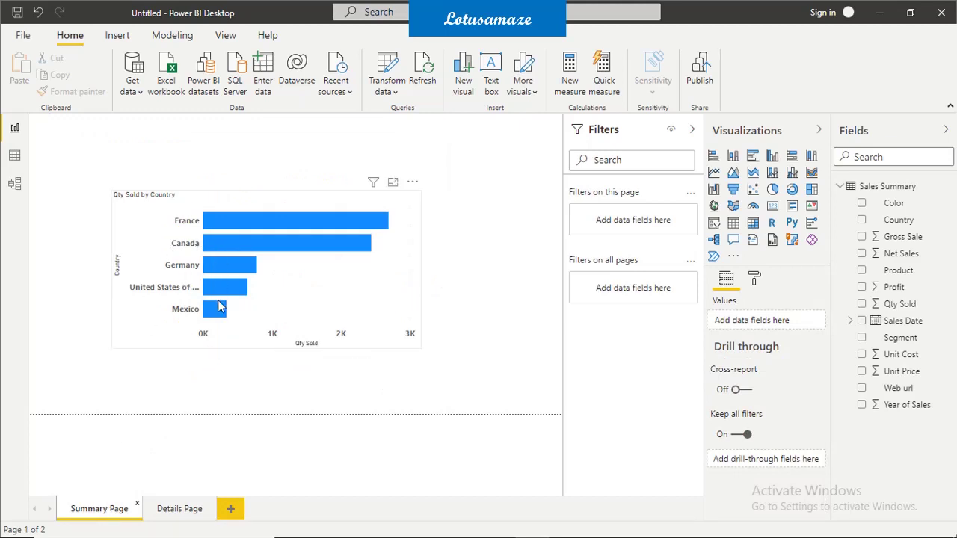
right_click(228, 296)
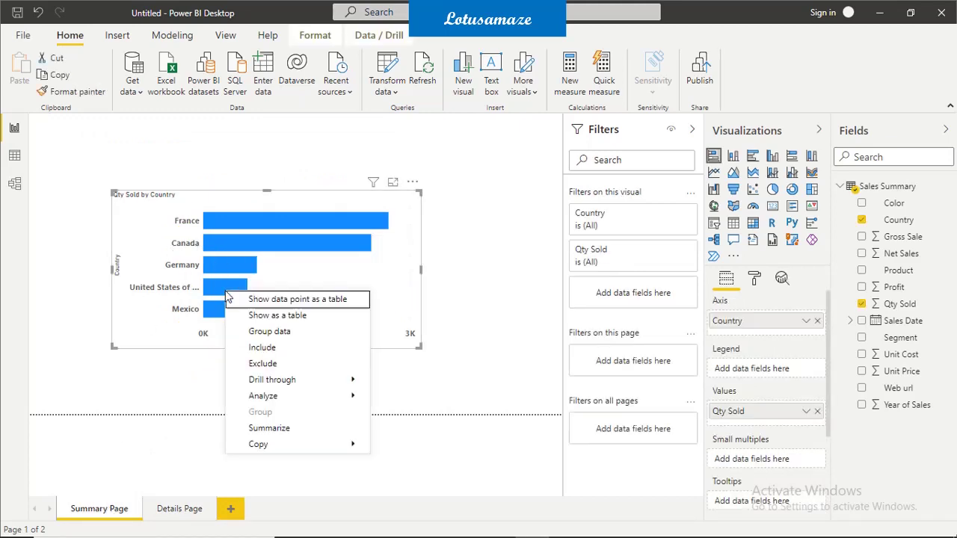
mouse_move(272, 380)
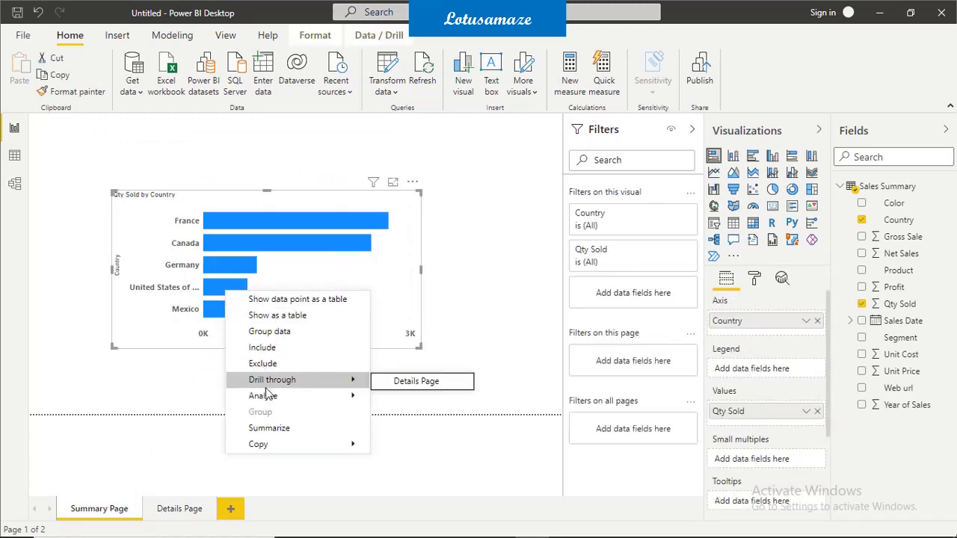
click(430, 389)
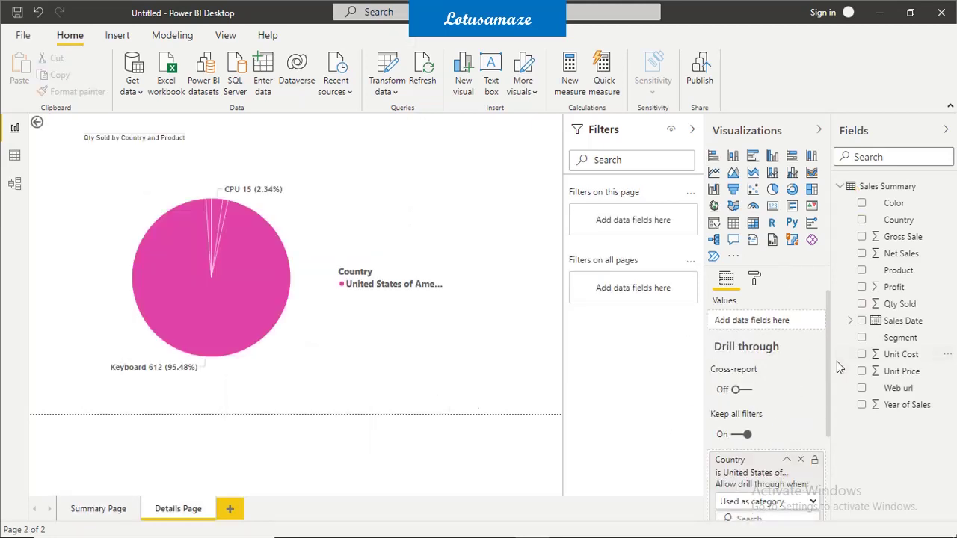
scroll(828, 362, down, 4)
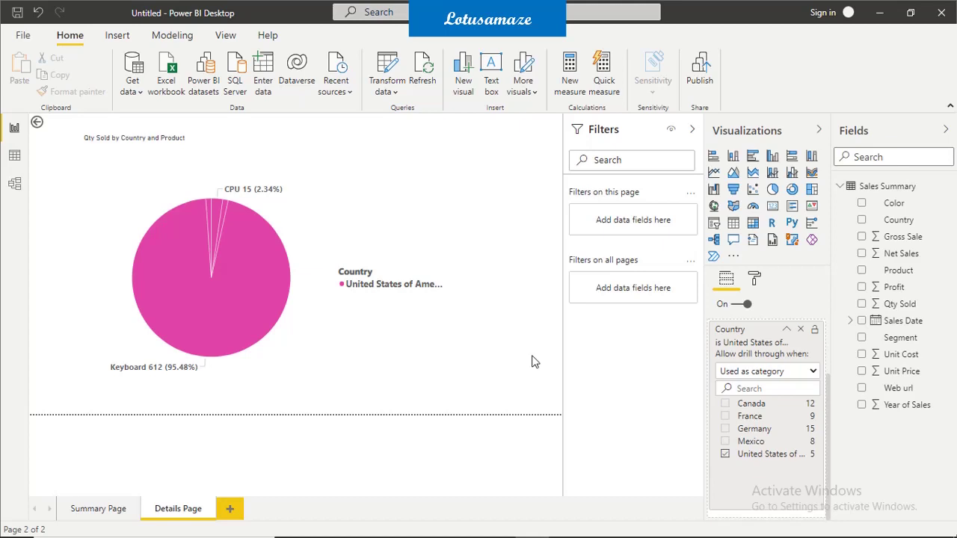
mouse_move(622, 523)
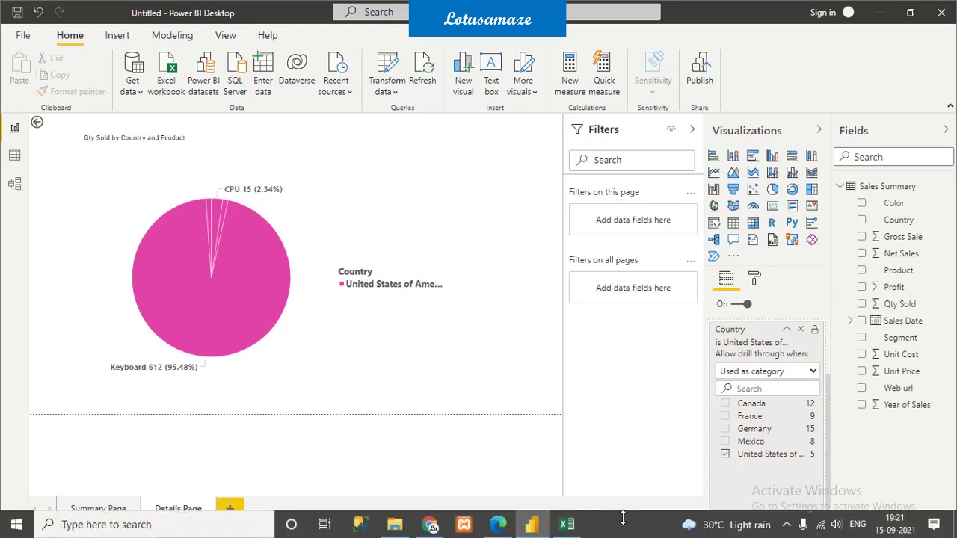
click(784, 528)
click(785, 496)
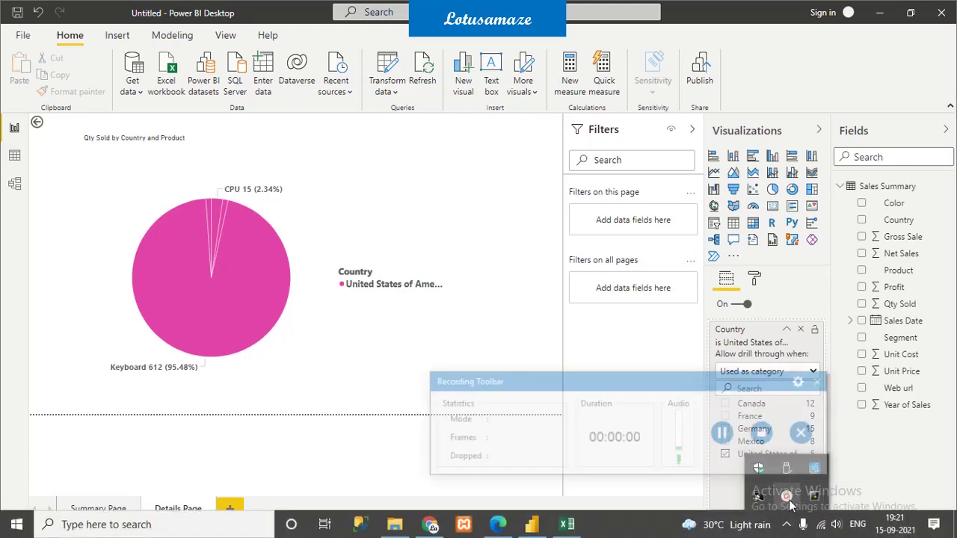
click(763, 432)
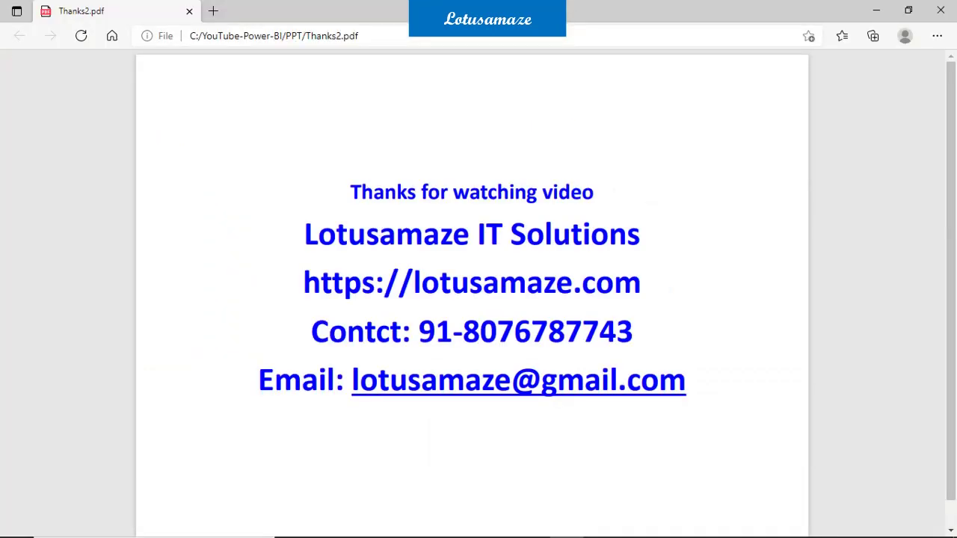